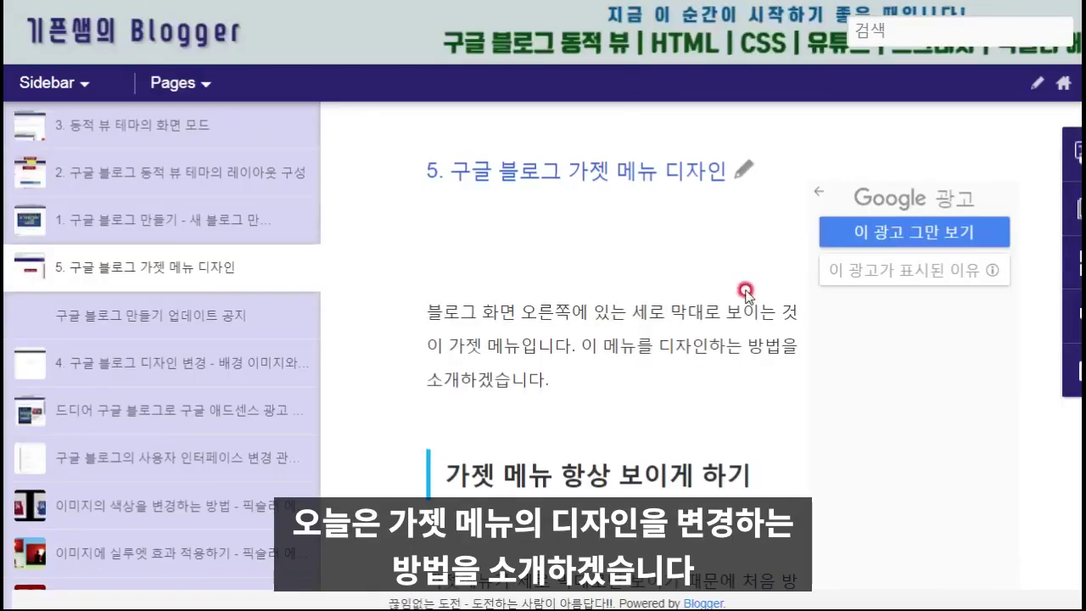
Open the theme customization of the 테스트 blog from its Blogger dashboard
{"action": "mouse_move", "coordinate": [1059, 161]}
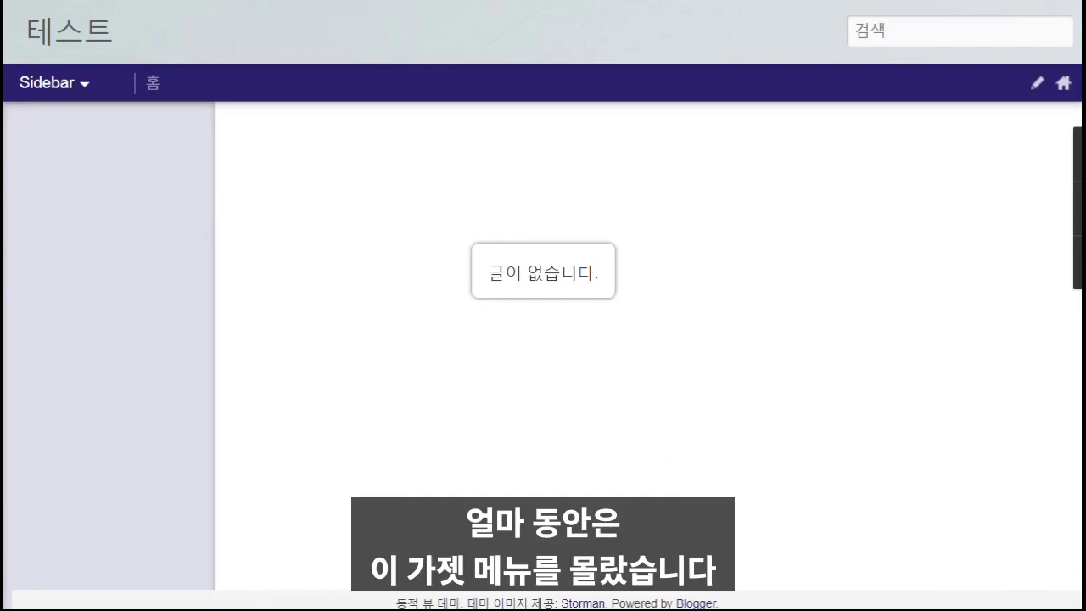
{"action": "mouse_move", "coordinate": [1046, 161]}
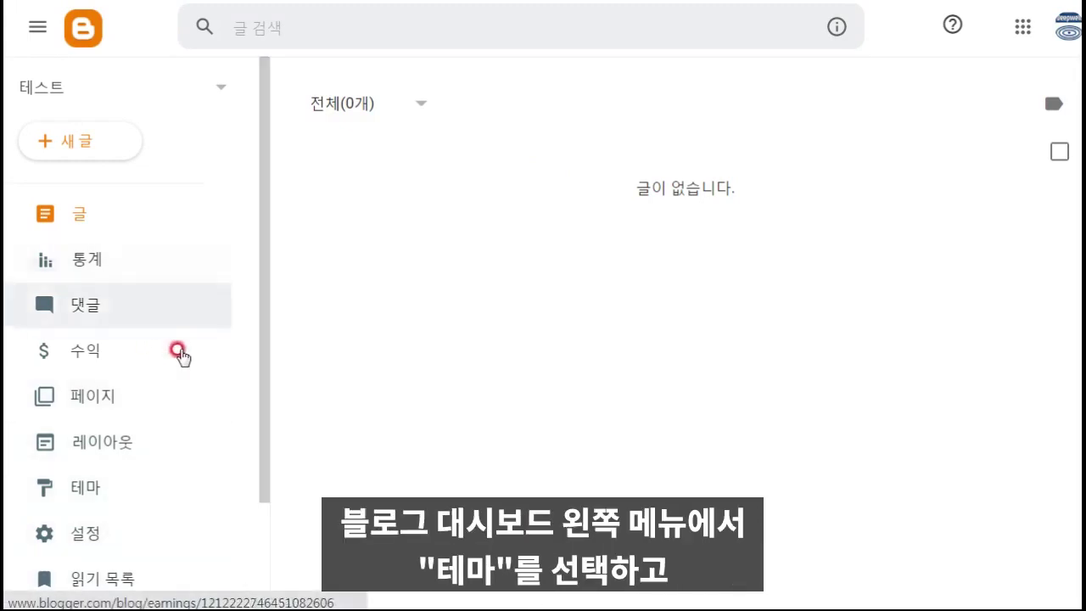
{"action": "left_click", "coordinate": [149, 491]}
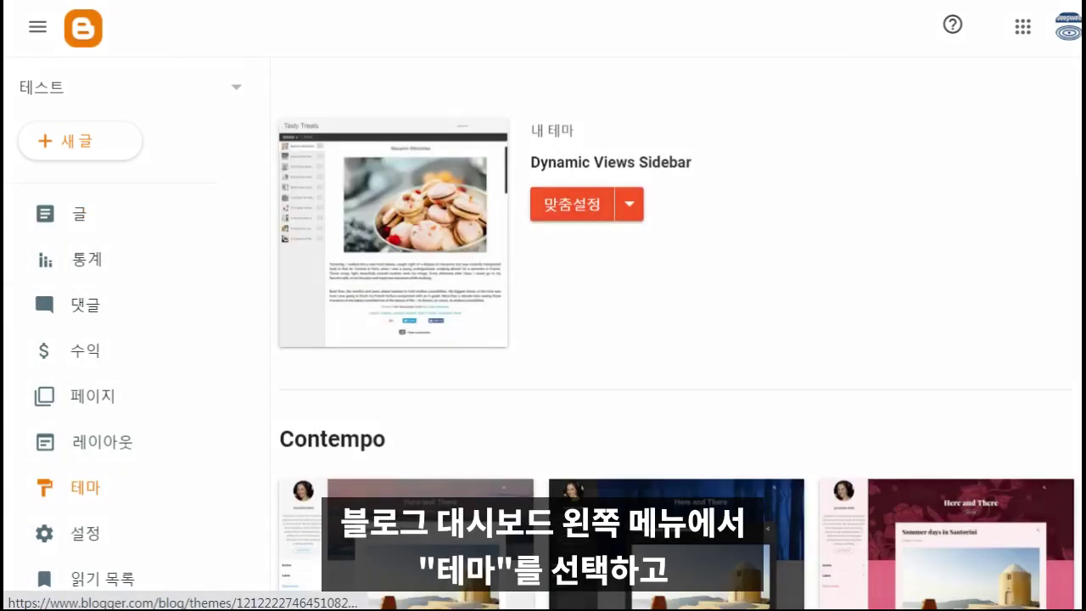
{"action": "left_click", "coordinate": [573, 207]}
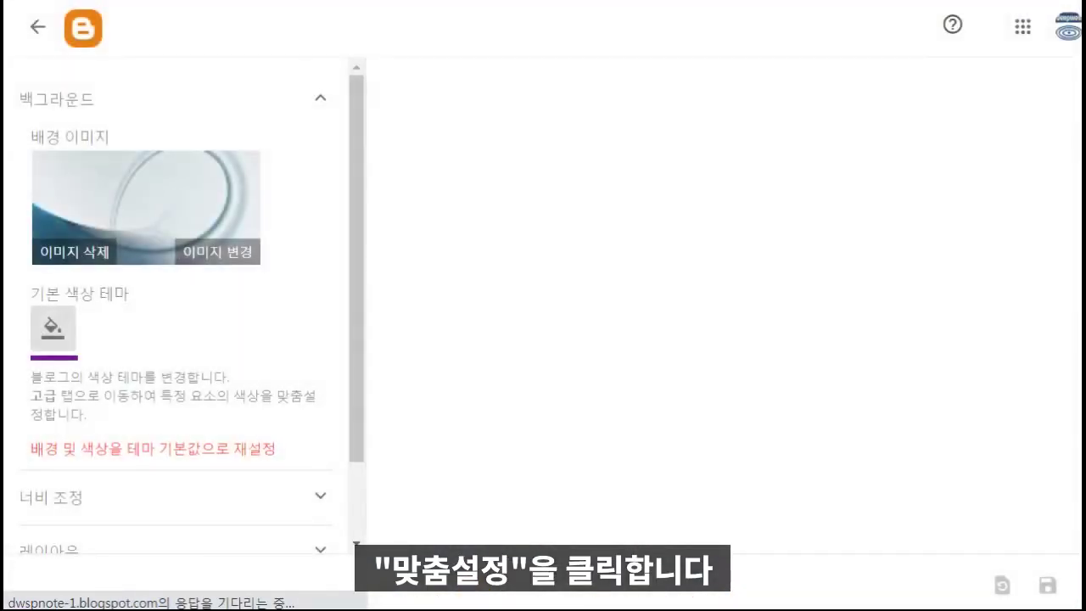
In the advanced theme settings, choose CSS 추가 and start editing the empty custom CSS field
{"action": "left_click_drag", "start_coordinate": [355, 214], "coordinate": [355, 405]}
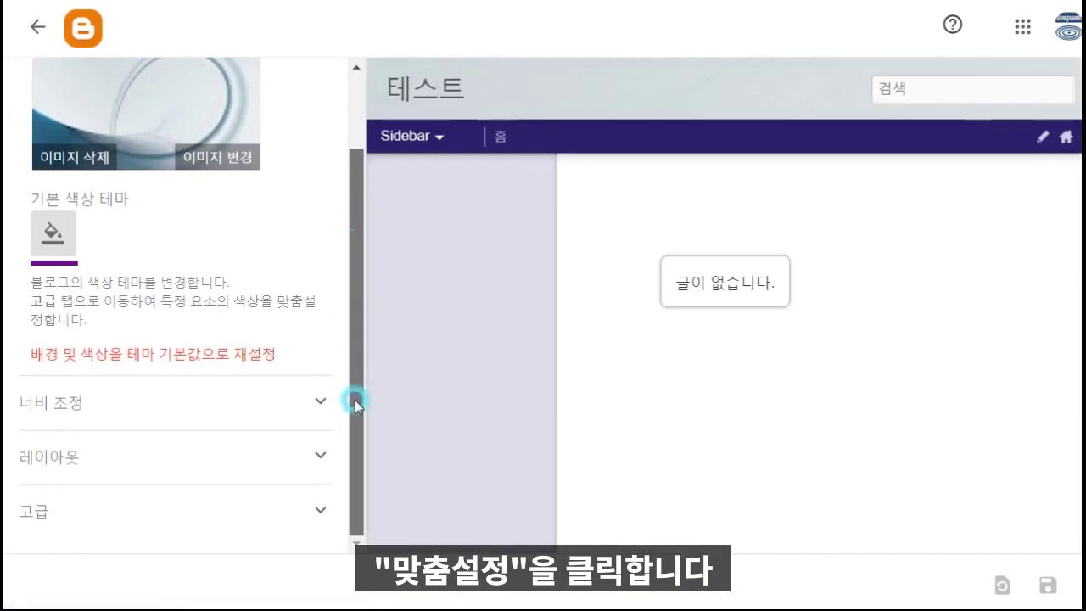
{"action": "left_click", "coordinate": [318, 511]}
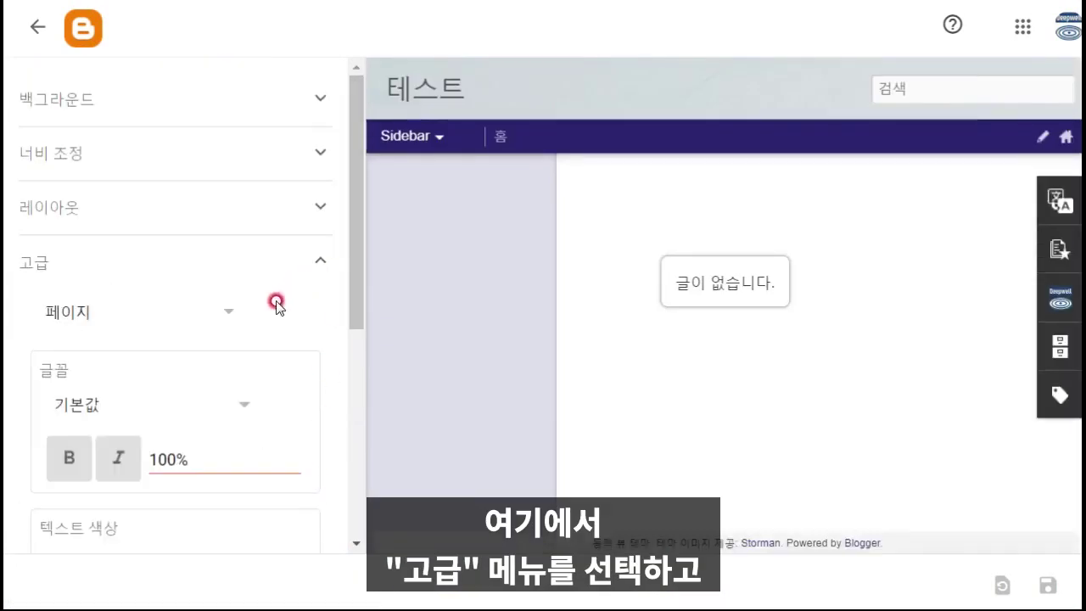
{"action": "left_click", "coordinate": [226, 313]}
{"action": "left_click_drag", "start_coordinate": [229, 335], "coordinate": [230, 436]}
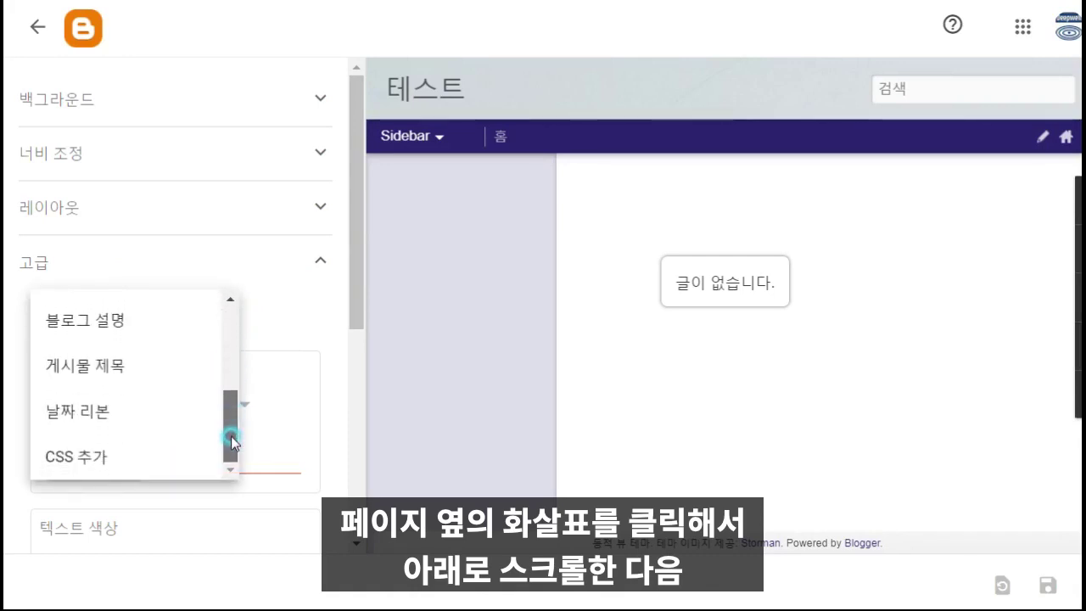
{"action": "left_click", "coordinate": [136, 455]}
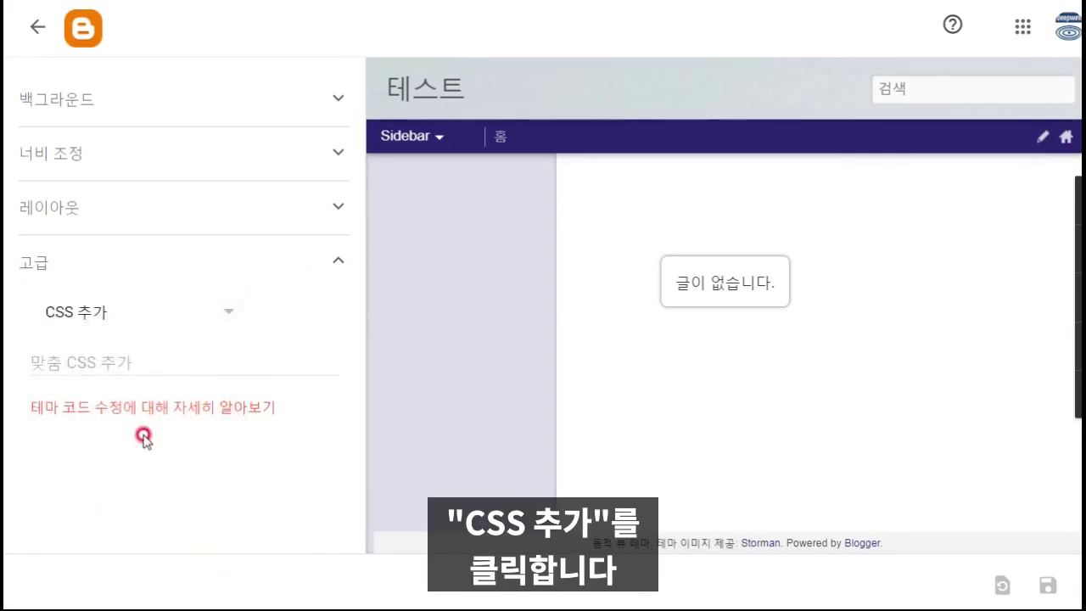
{"action": "left_click", "coordinate": [102, 360]}
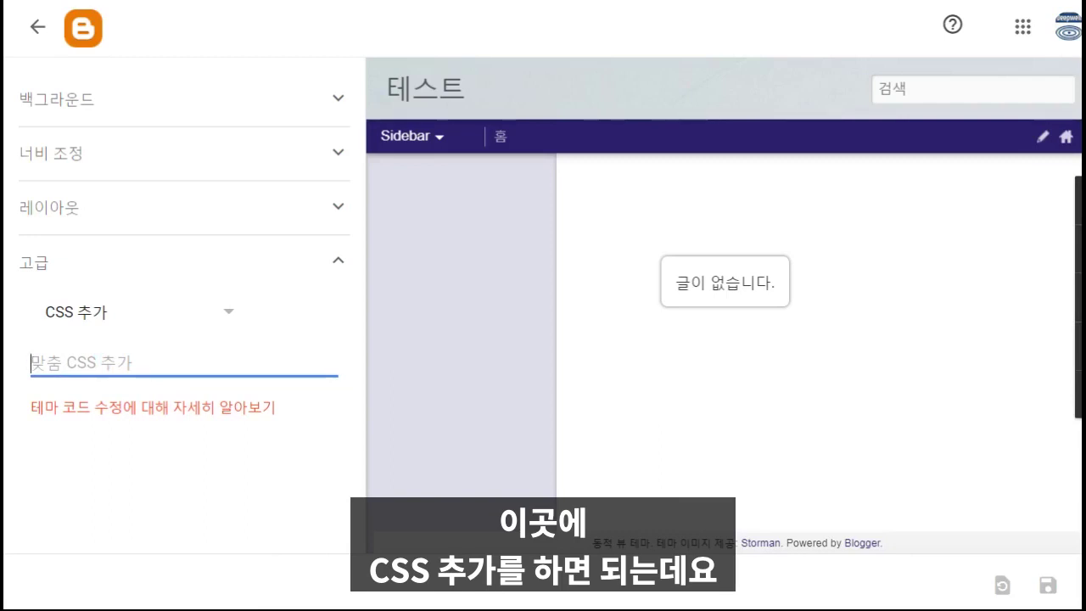
Copy the rule #gadget-dock { right: 0; } from the gadget menu post into the custom CSS and save the theme
{"action": "mouse_move", "coordinate": [1057, 213]}
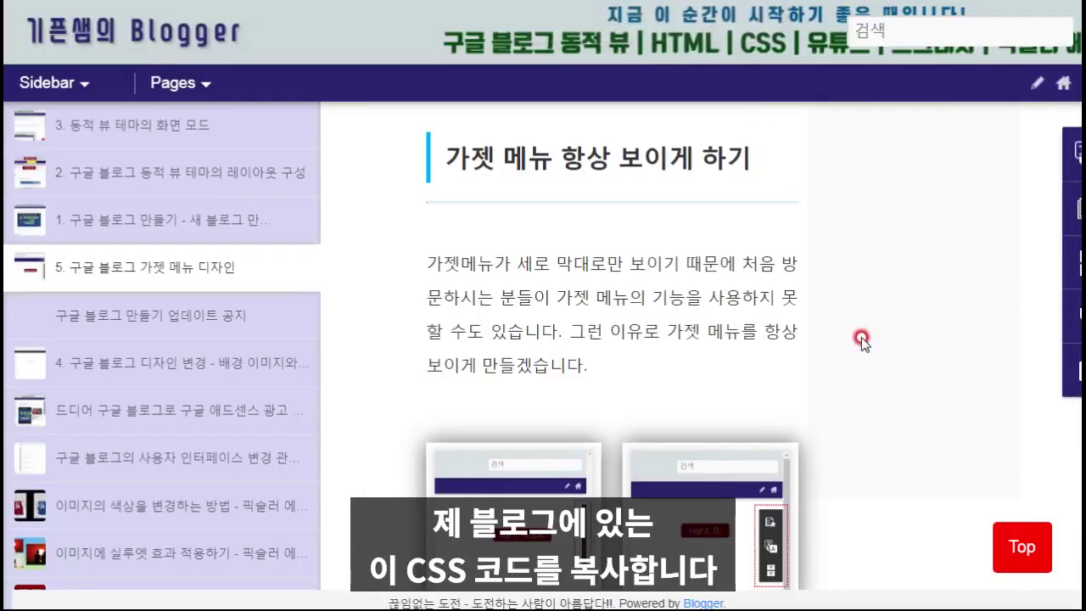
{"action": "scroll", "coordinate": [861, 336], "scroll_direction": "down", "scroll_amount": 8}
{"action": "left_click_drag", "start_coordinate": [489, 307], "coordinate": [436, 212]}
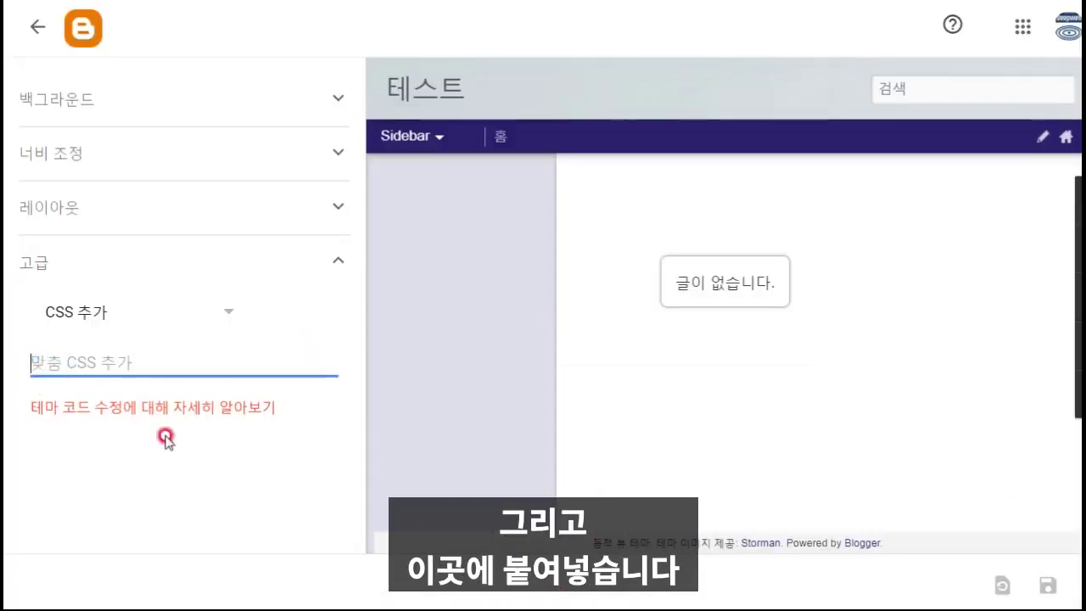
{"action": "type", "text": "#gadget-dock {   right: 0; }"}
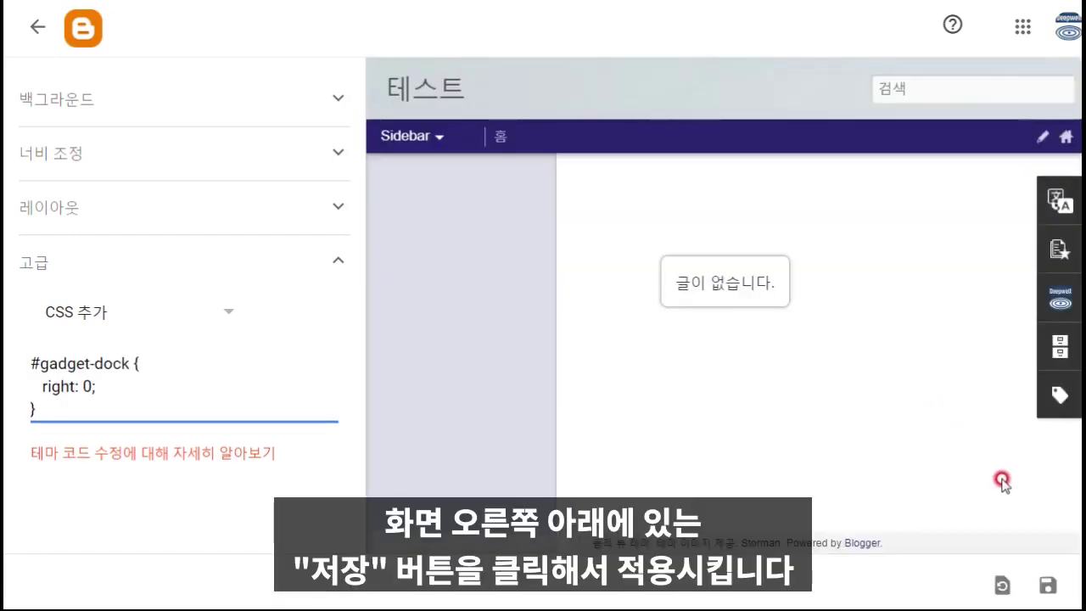
{"action": "left_click", "coordinate": [1049, 586]}
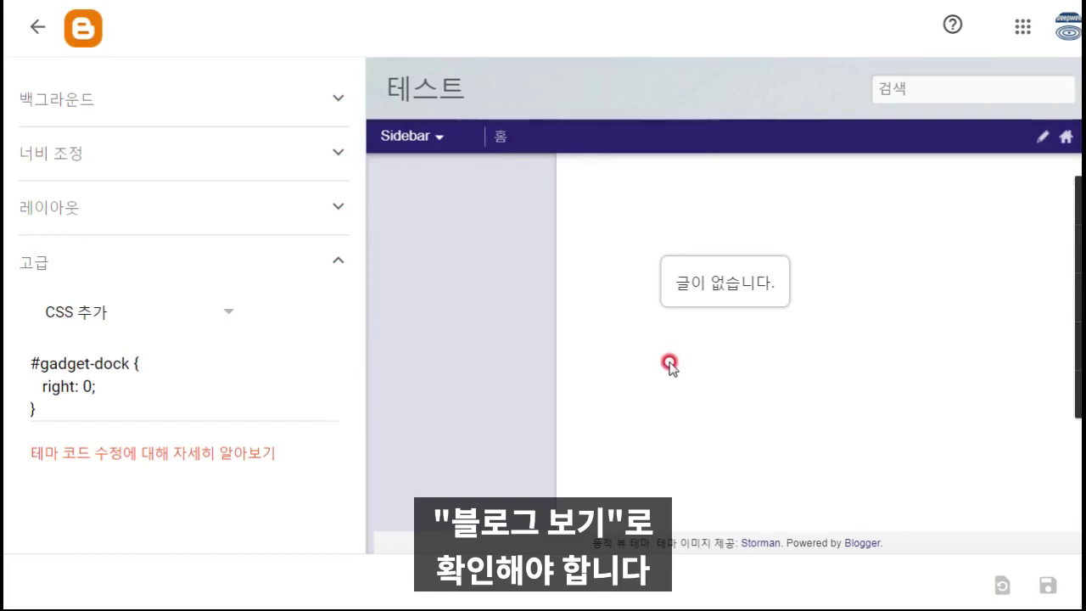
Leave the theme designer and view the live blog to check the gadget menu
{"action": "left_click", "coordinate": [35, 33]}
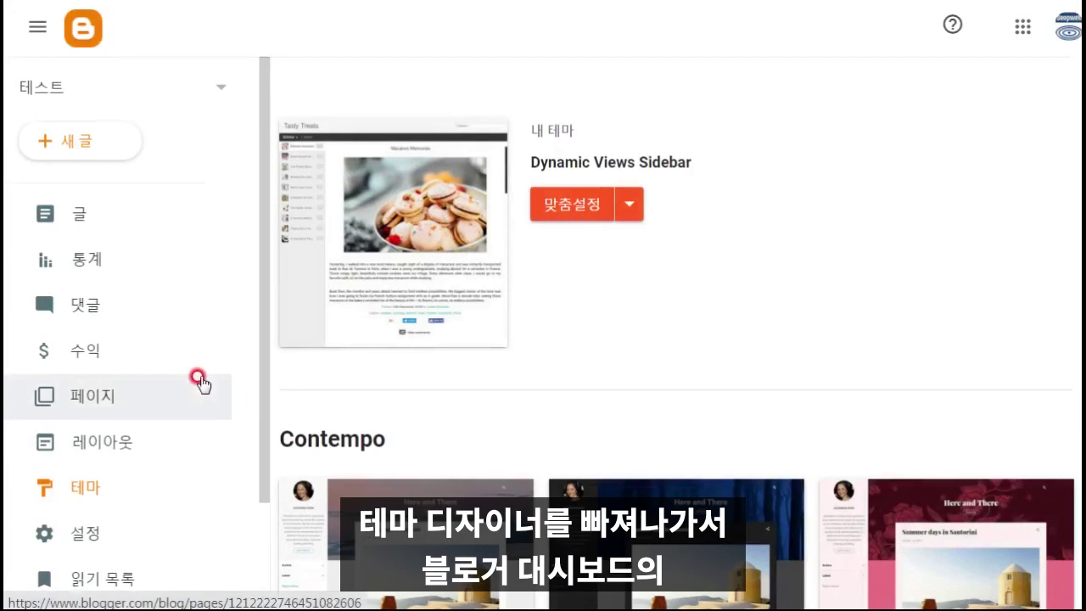
{"action": "scroll", "coordinate": [200, 383], "scroll_direction": "down", "scroll_amount": 2}
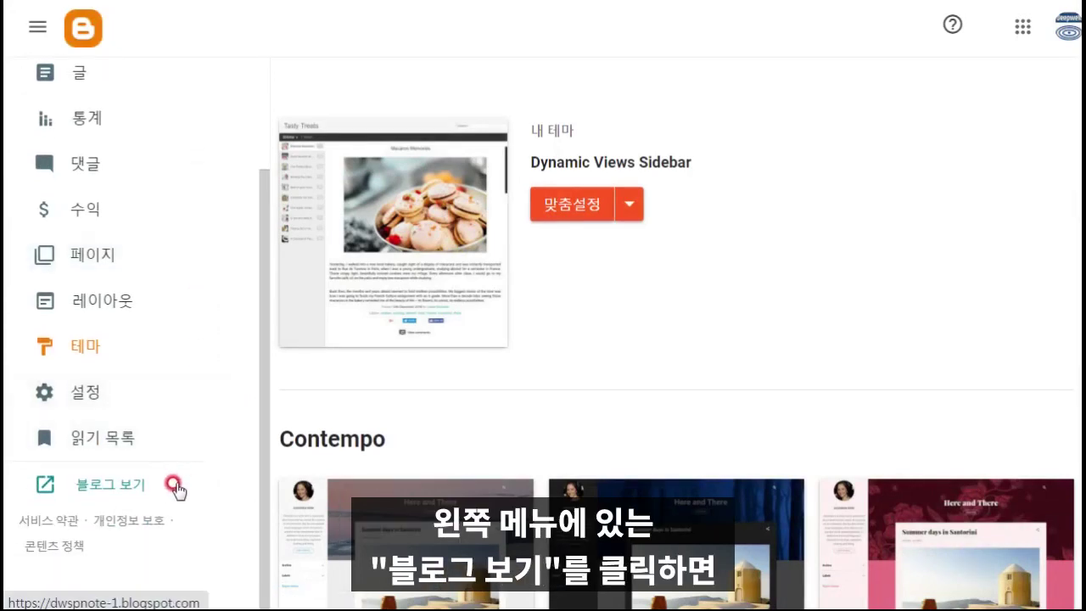
{"action": "left_click", "coordinate": [121, 490]}
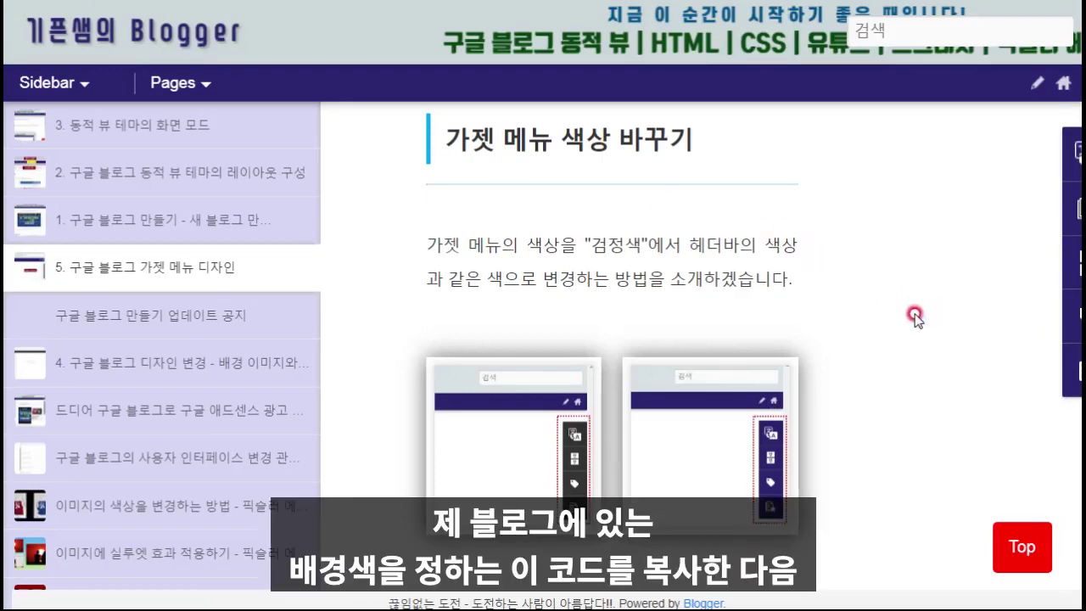
Copy the rule .gadget-menu { background-color: #2b256f; } from the blog post's section on changing the gadget menu color
{"action": "scroll", "coordinate": [898, 385], "scroll_direction": "down", "scroll_amount": 3}
{"action": "scroll", "coordinate": [898, 384], "scroll_direction": "down", "scroll_amount": 3}
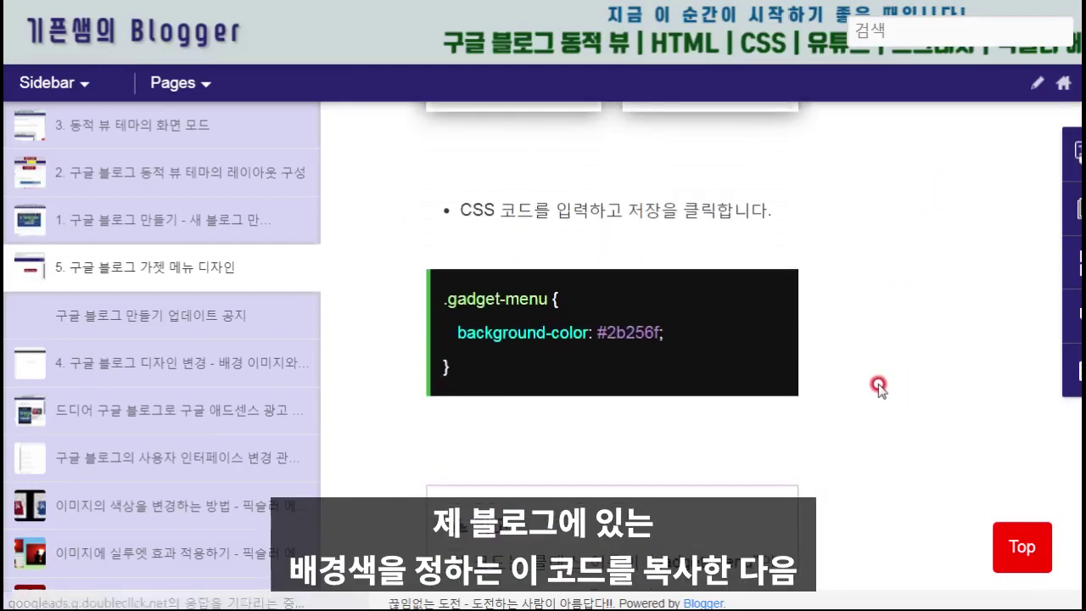
{"action": "left_click_drag", "start_coordinate": [462, 369], "coordinate": [426, 311]}
{"action": "key", "text": "ctrl+c"}
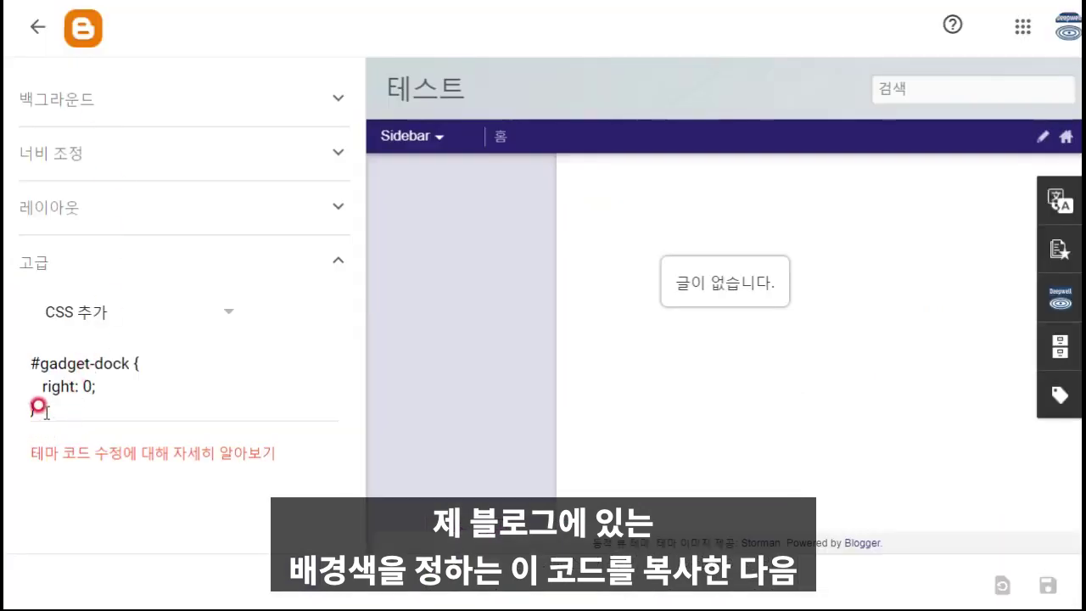
Add the copied .gadget-menu background color rule below the #gadget-dock rule, separated by a blank line, and save the theme
{"action": "left_click", "coordinate": [39, 408]}
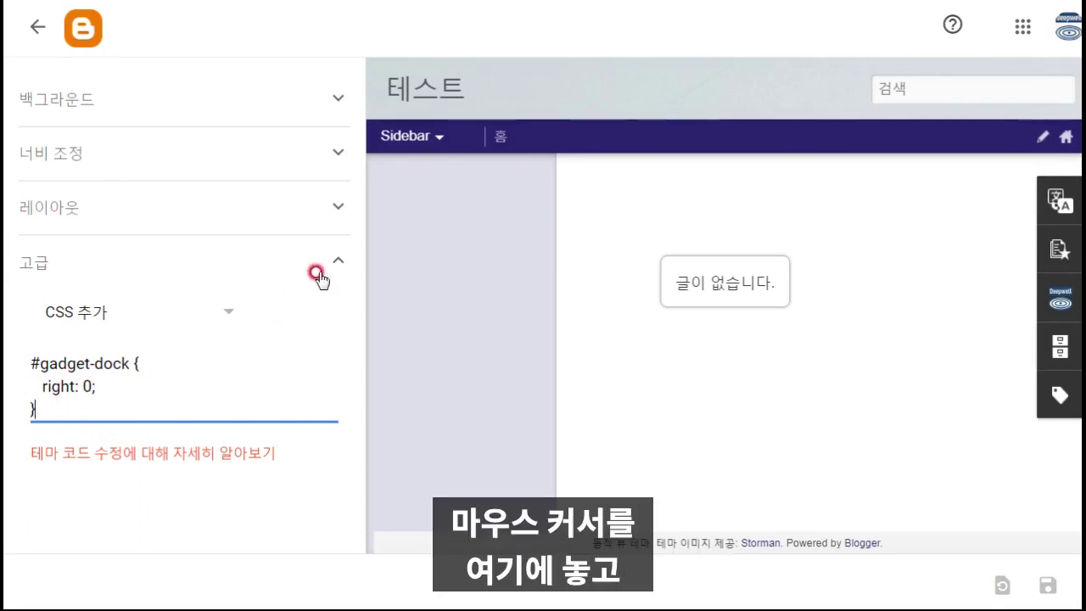
{"action": "key", "text": "Return"}
{"action": "key", "text": "Return"}
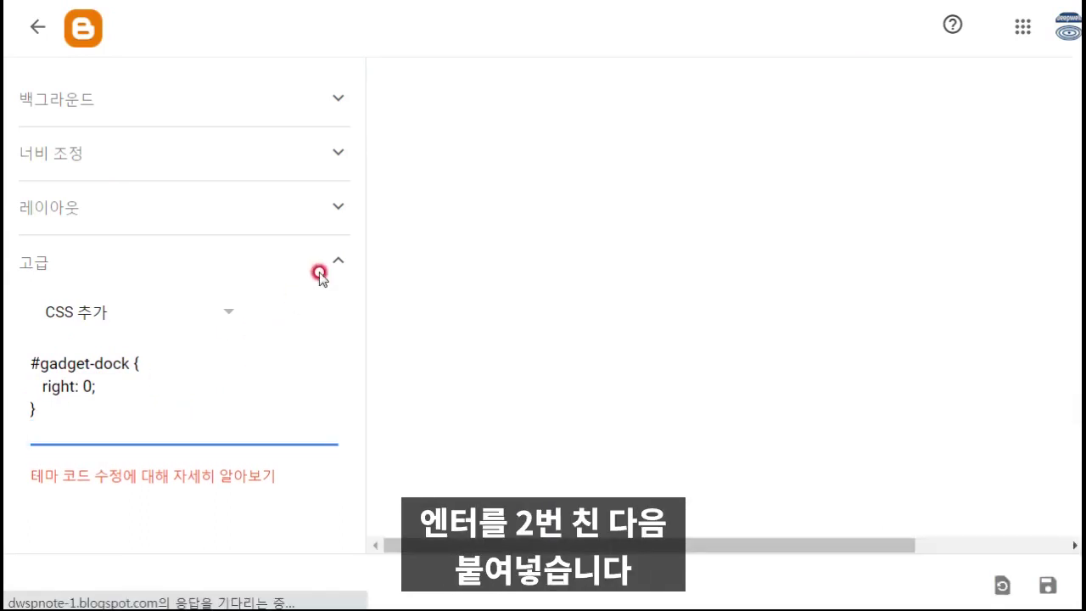
{"action": "key", "text": "ctrl+v"}
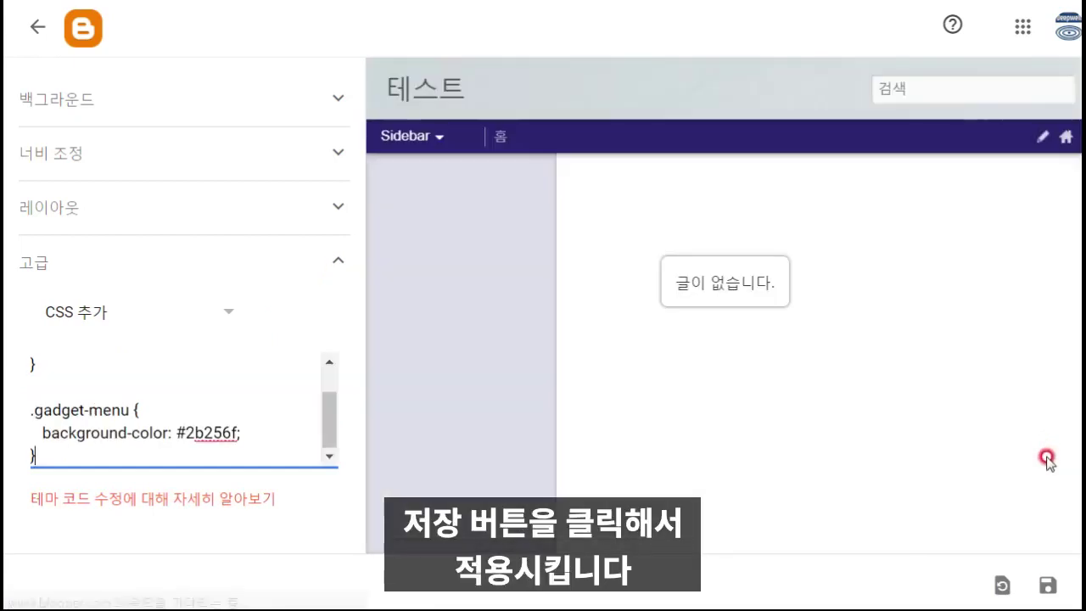
{"action": "left_click", "coordinate": [1045, 582]}
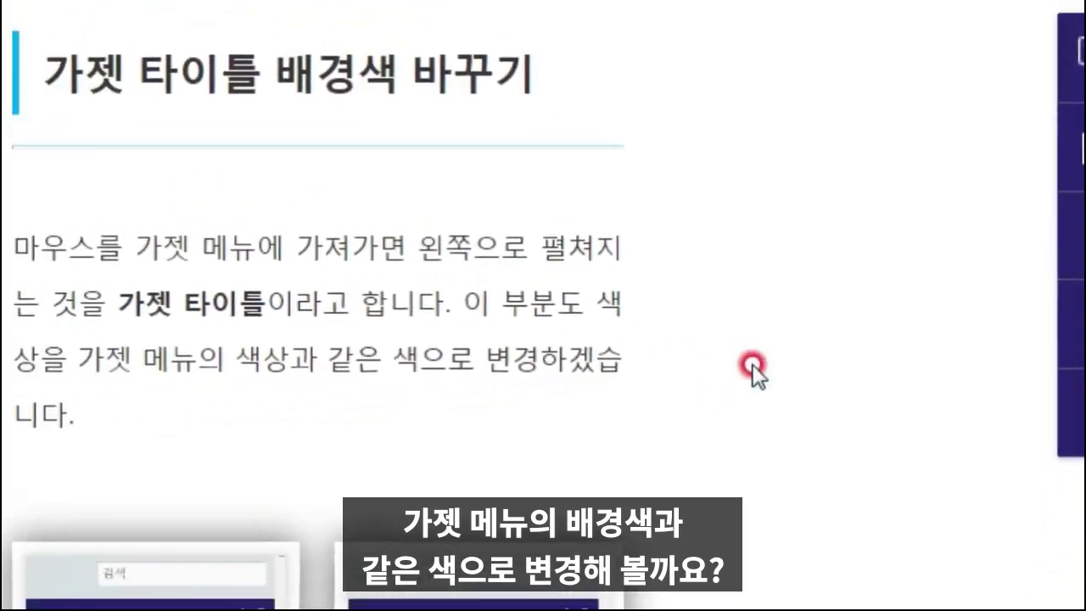
Copy the rule .gadget-container .gadget-title { background-color: #2b256f; } from the post's section on the gadget title background
{"action": "scroll", "coordinate": [752, 368], "scroll_direction": "down", "scroll_amount": 5}
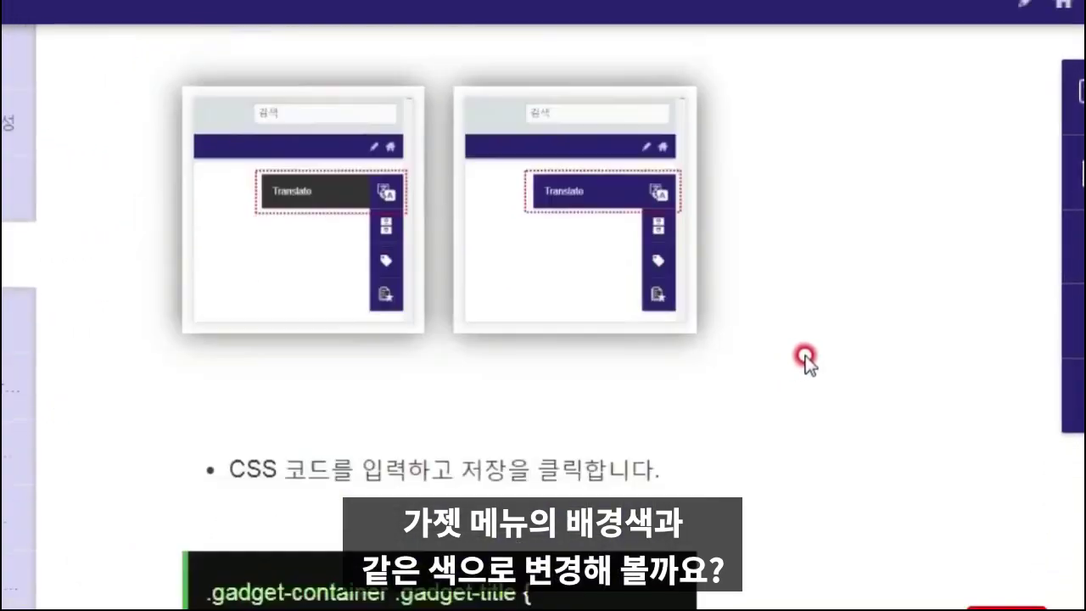
{"action": "scroll", "coordinate": [805, 360], "scroll_direction": "down", "scroll_amount": 4}
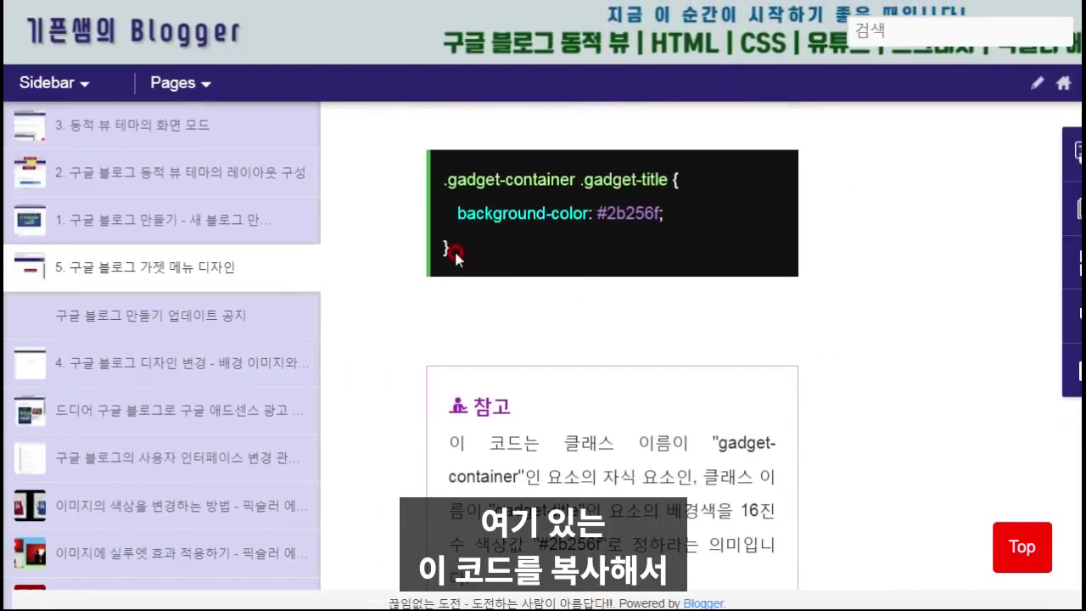
{"action": "left_click_drag", "start_coordinate": [456, 253], "coordinate": [416, 179]}
{"action": "key", "text": "ctrl+c"}
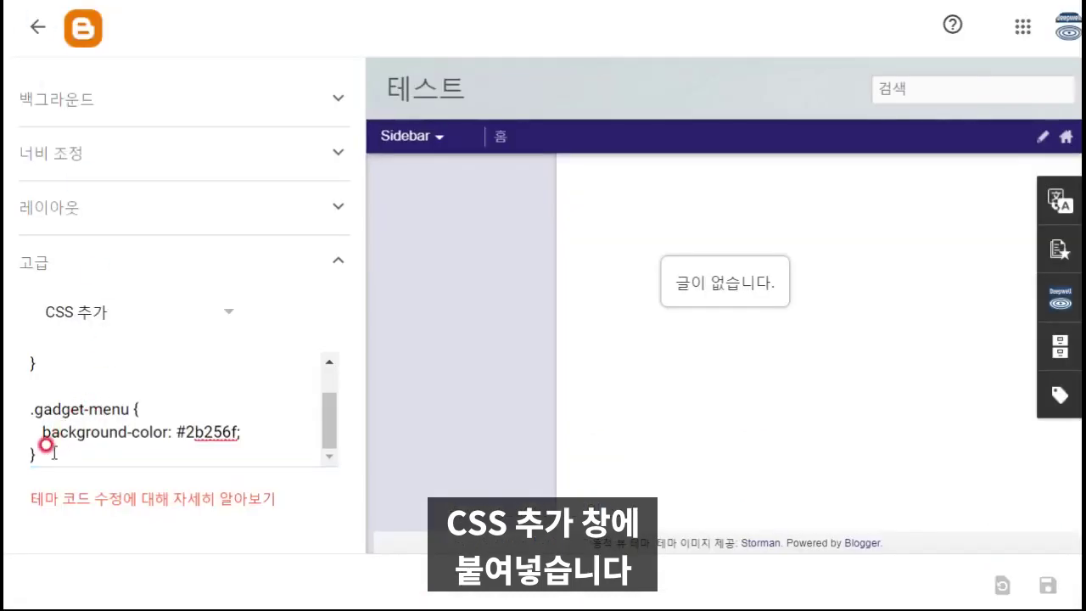
Add the copied .gadget-container .gadget-title rule below the .gadget-menu rule, separated by a blank line, and save the theme
{"action": "left_click", "coordinate": [106, 435]}
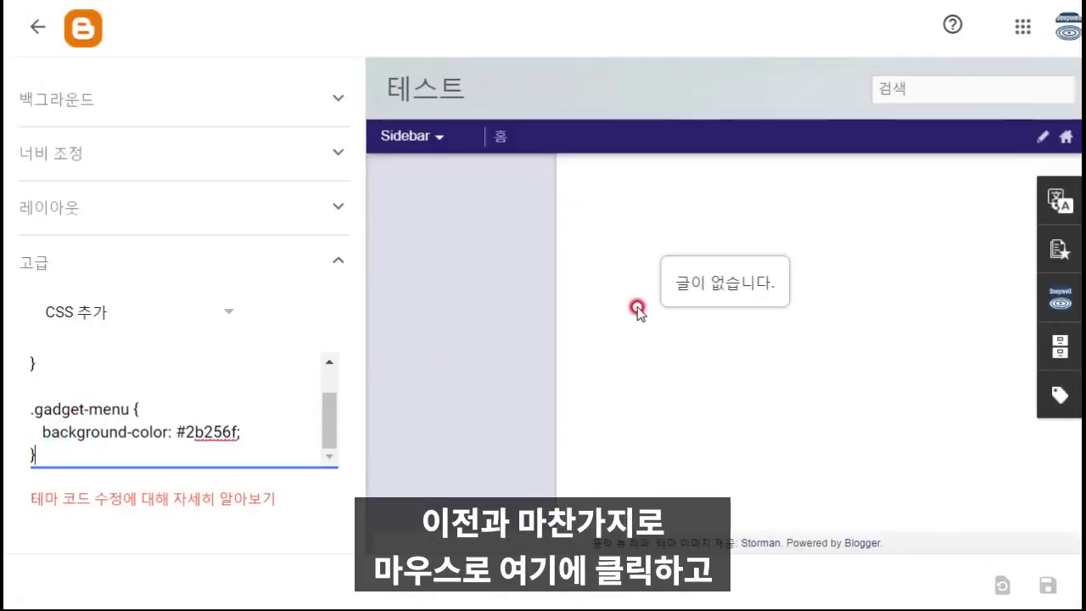
{"action": "key", "text": "Return"}
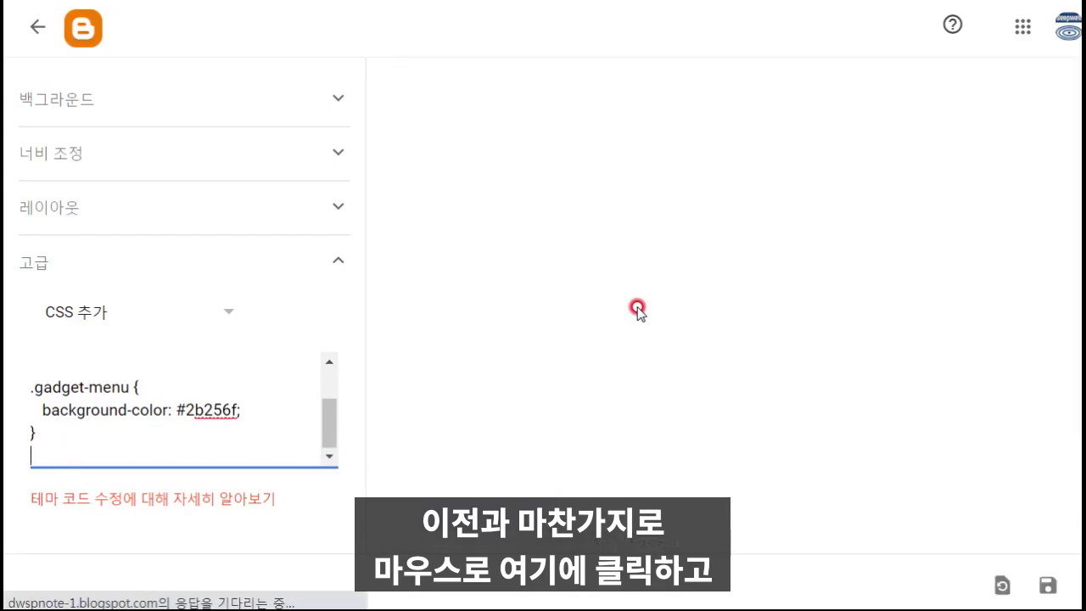
{"action": "key", "text": "Return"}
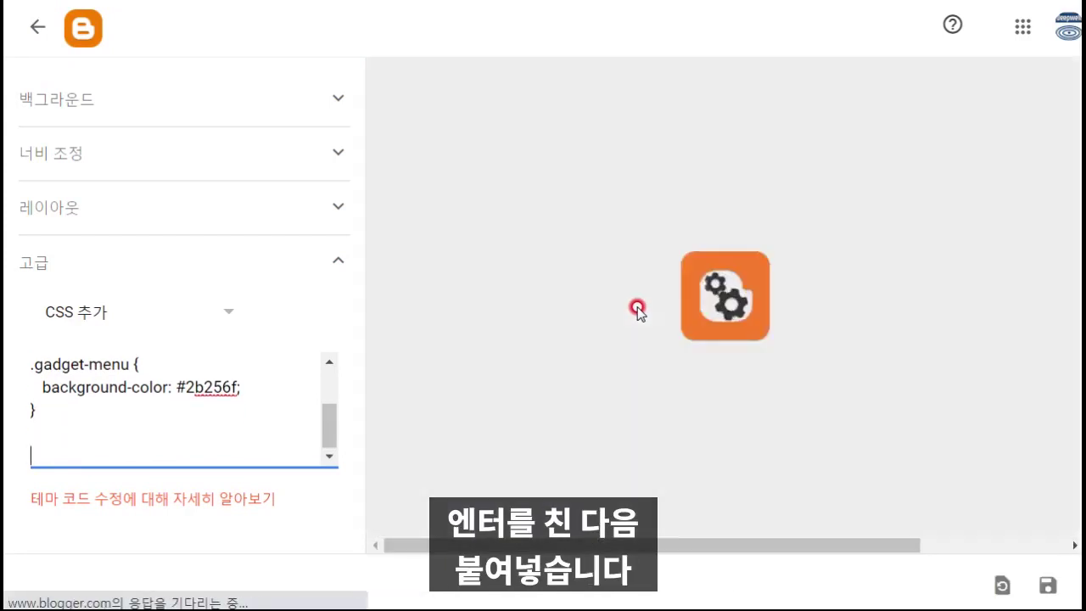
{"action": "key", "text": "ctrl+v"}
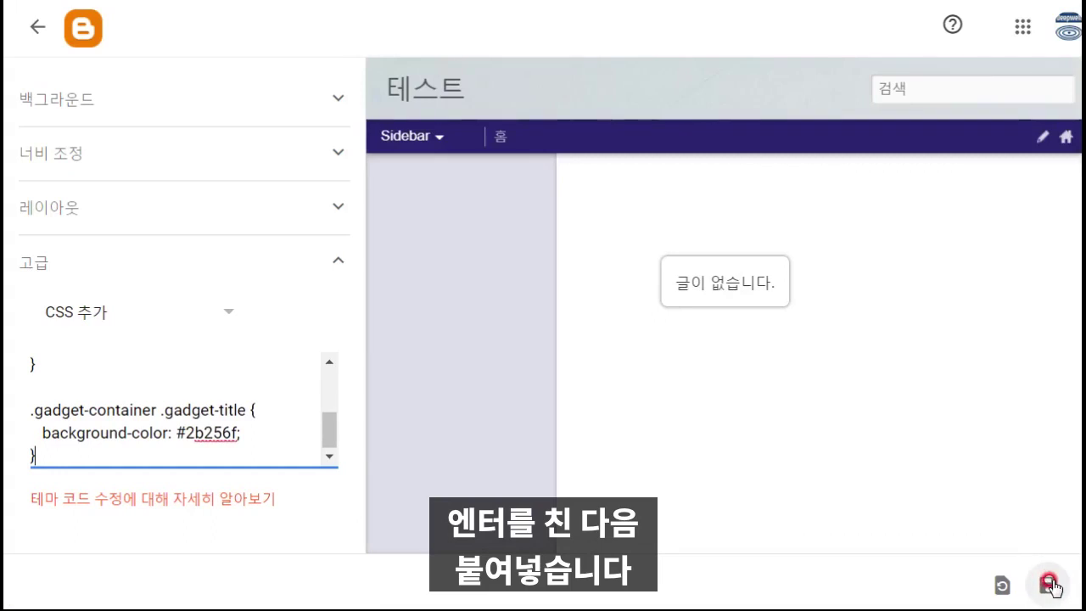
{"action": "left_click", "coordinate": [1049, 585]}
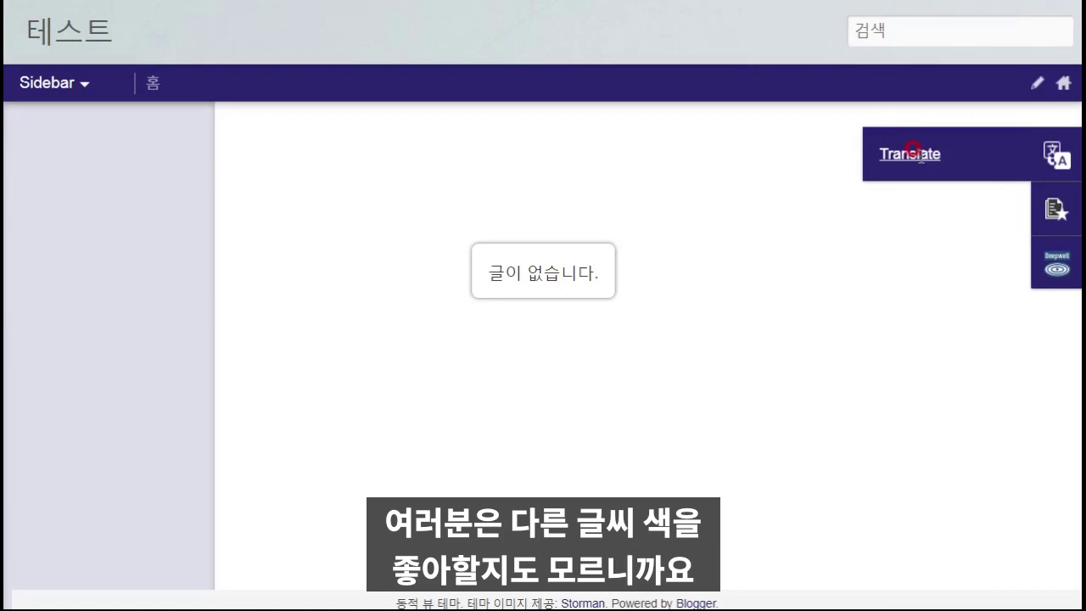
Copy only the declaration color: #ffff00; from the blog post's section on changing the gadget title text color
{"action": "left_click", "coordinate": [910, 150]}
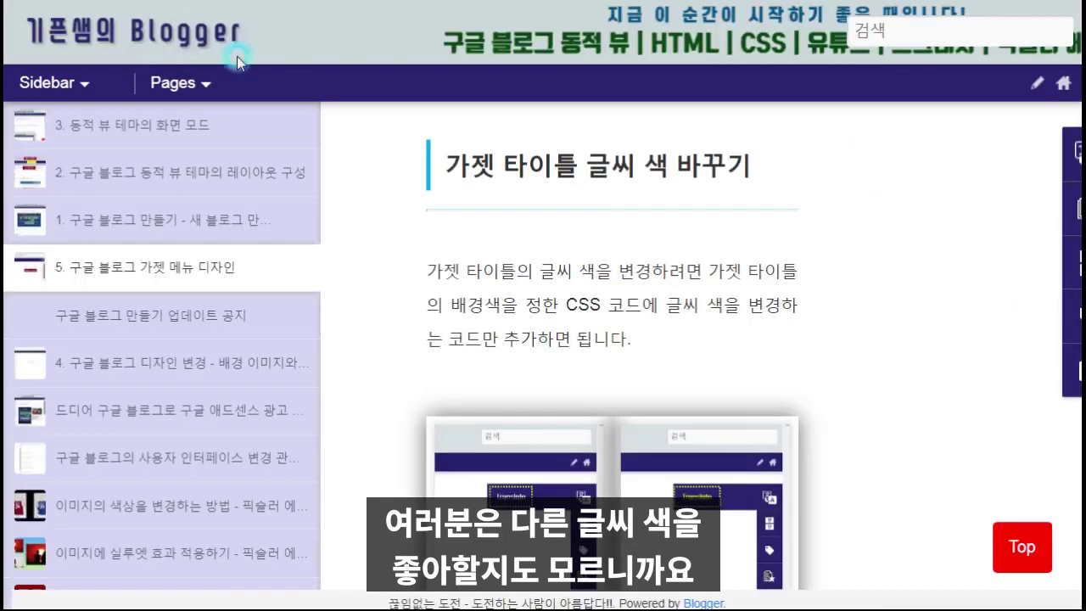
{"action": "scroll", "coordinate": [879, 333], "scroll_direction": "down", "scroll_amount": 5}
{"action": "scroll", "coordinate": [878, 333], "scroll_direction": "down", "scroll_amount": 4}
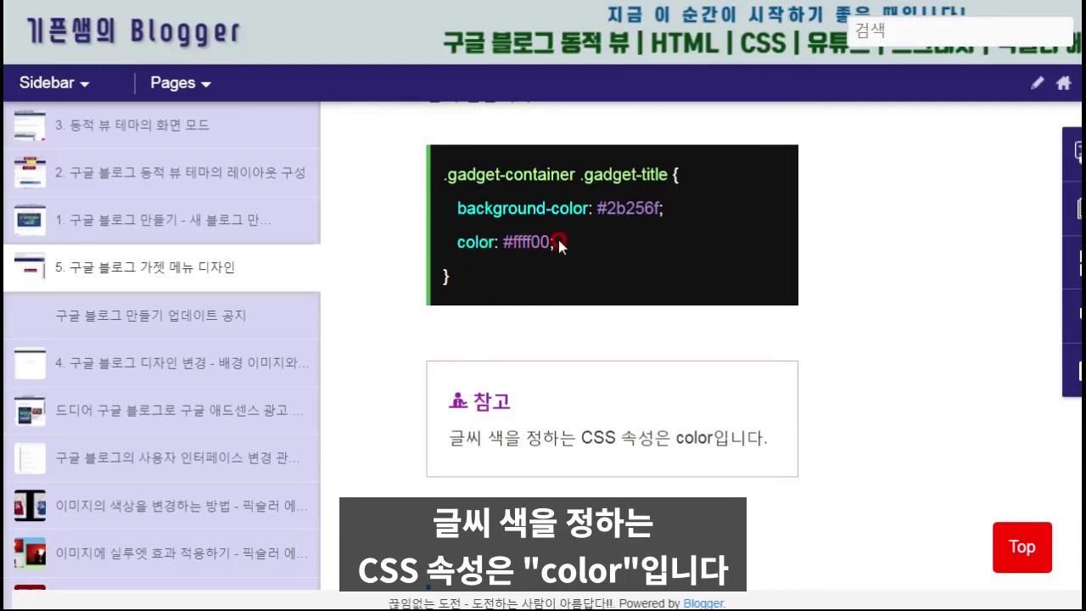
{"action": "left_click_drag", "start_coordinate": [557, 241], "coordinate": [450, 239]}
{"action": "key", "text": "ctrl+c"}
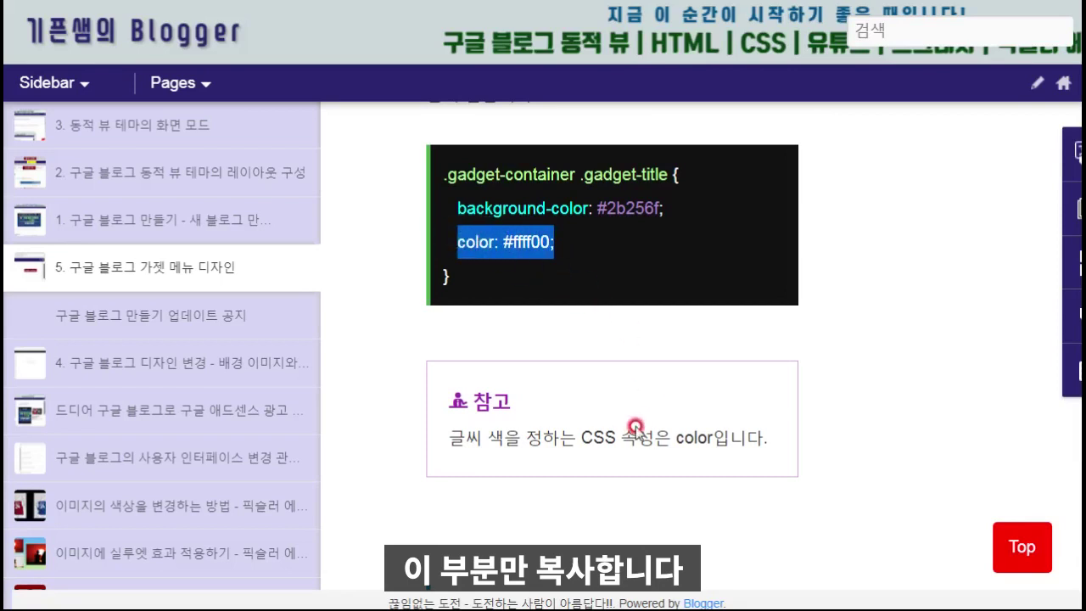
Add the copied declaration color: #ffff00; below the background color in the .gadget-container .gadget-title rule and save the theme
{"action": "left_click", "coordinate": [159, 2]}
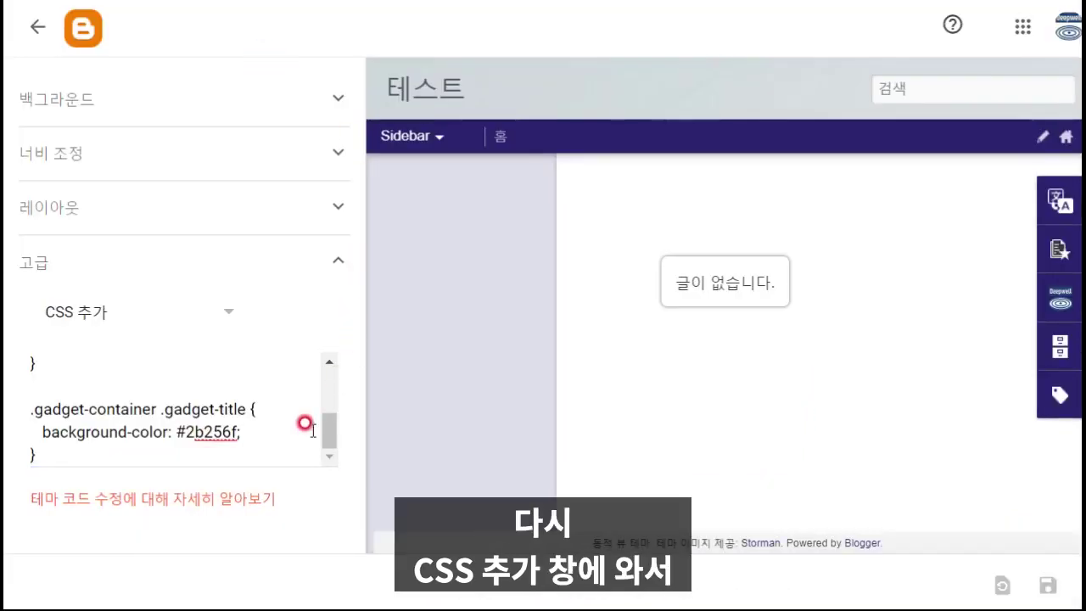
{"action": "left_click", "coordinate": [241, 426]}
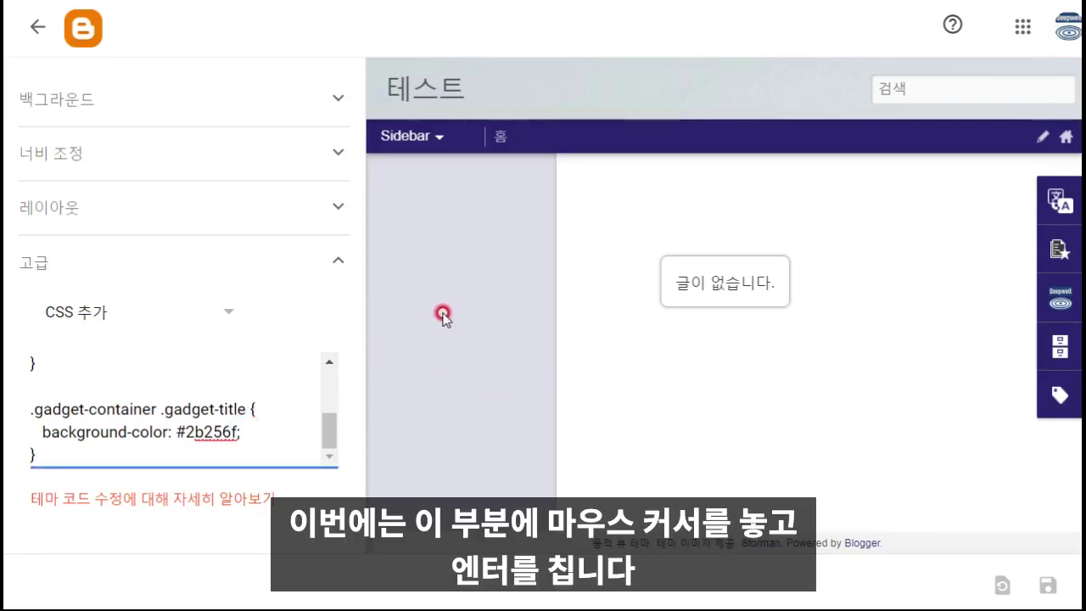
{"action": "key", "text": "Return"}
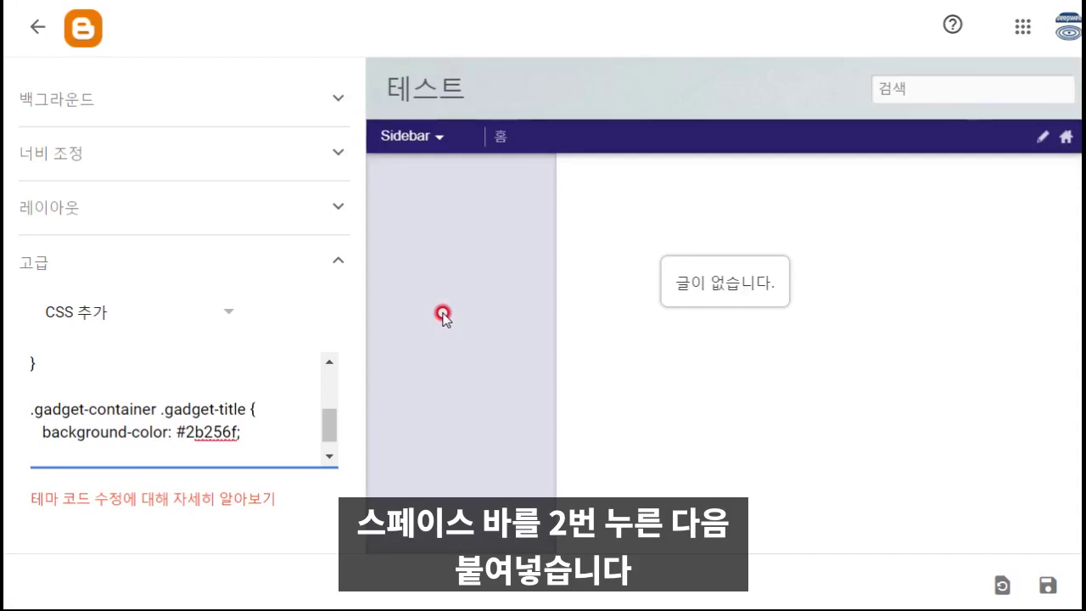
{"action": "key", "text": "ctrl+v"}
{"action": "left_click_drag", "start_coordinate": [330, 415], "coordinate": [330, 436]}
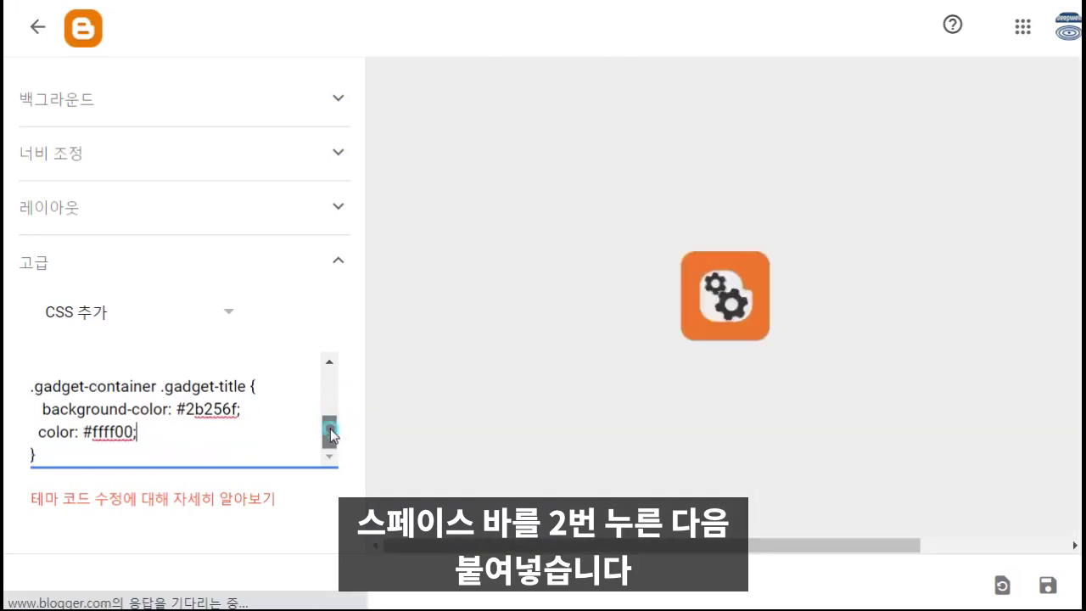
{"action": "left_click", "coordinate": [1048, 583]}
{"action": "left_click", "coordinate": [1048, 584]}
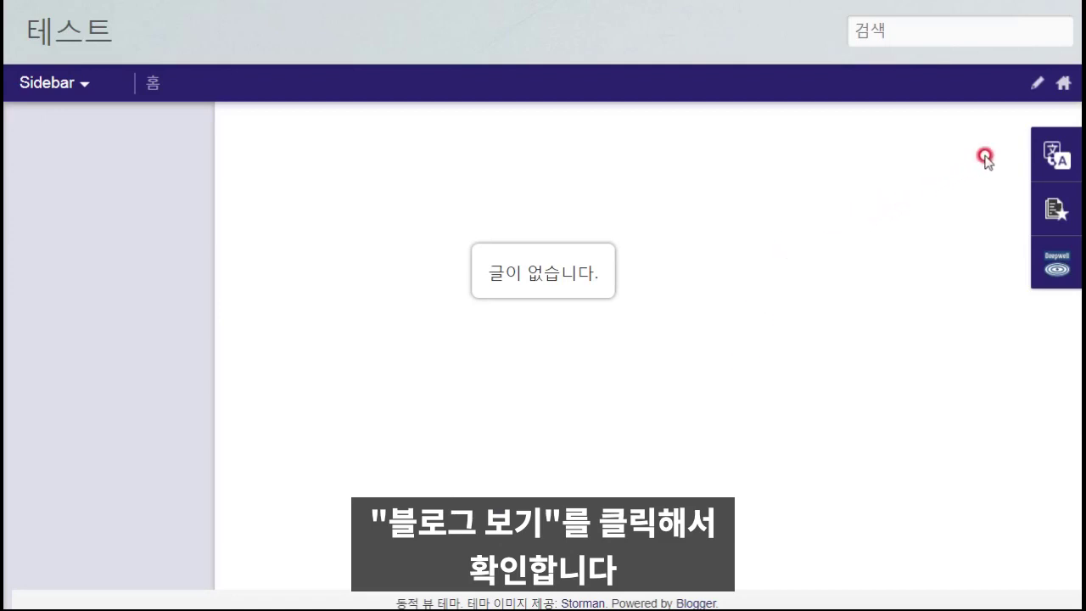
Check the gadget title colors on the published test blog and expand the Translate gadget to examine its opened look
{"action": "mouse_move", "coordinate": [1048, 156]}
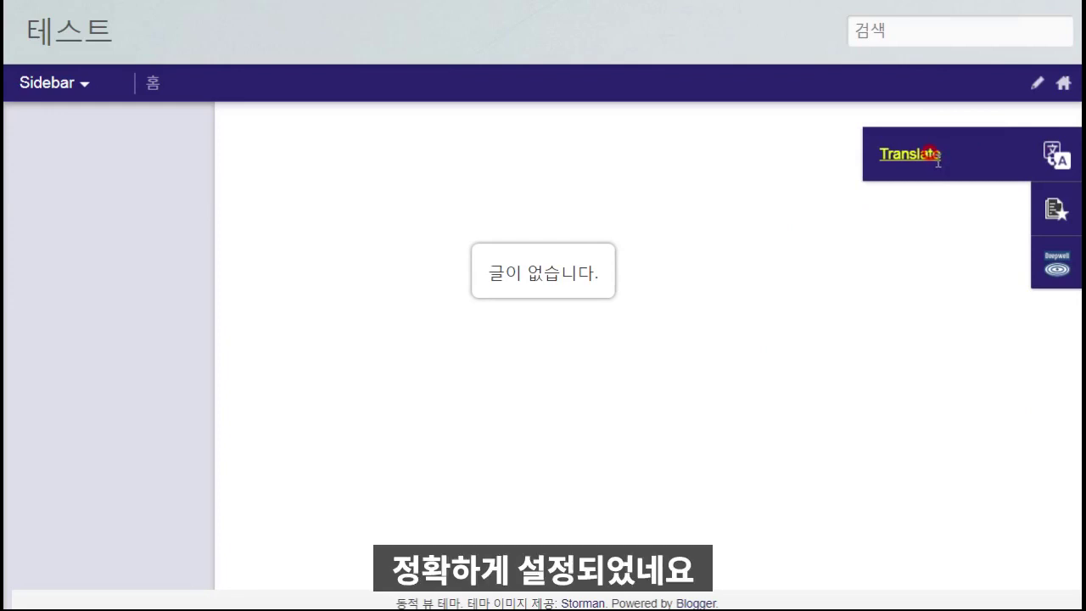
{"action": "mouse_move", "coordinate": [1056, 272]}
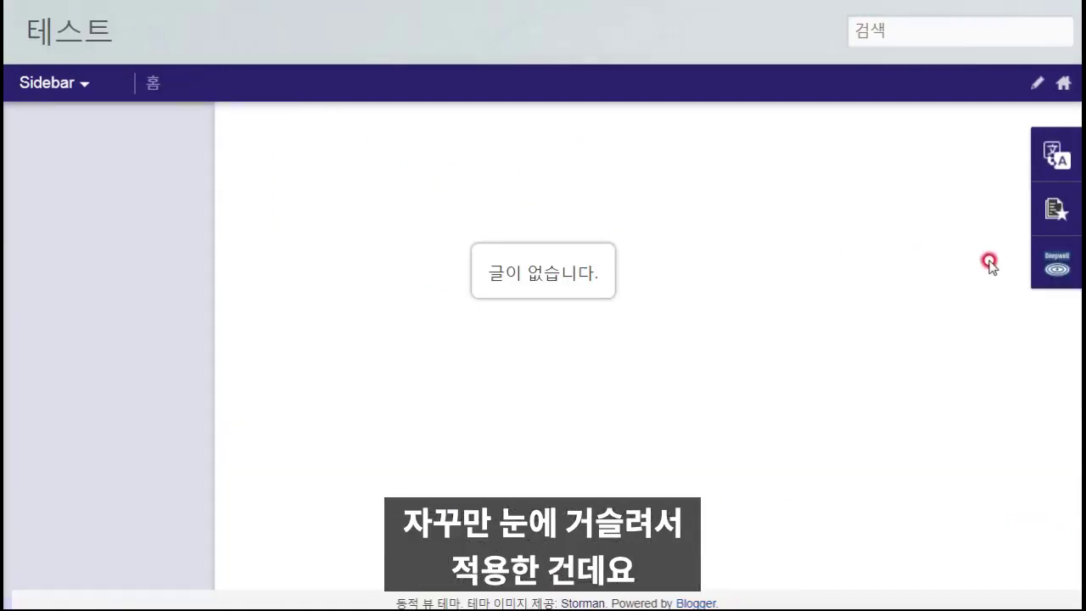
{"action": "mouse_move", "coordinate": [1057, 159]}
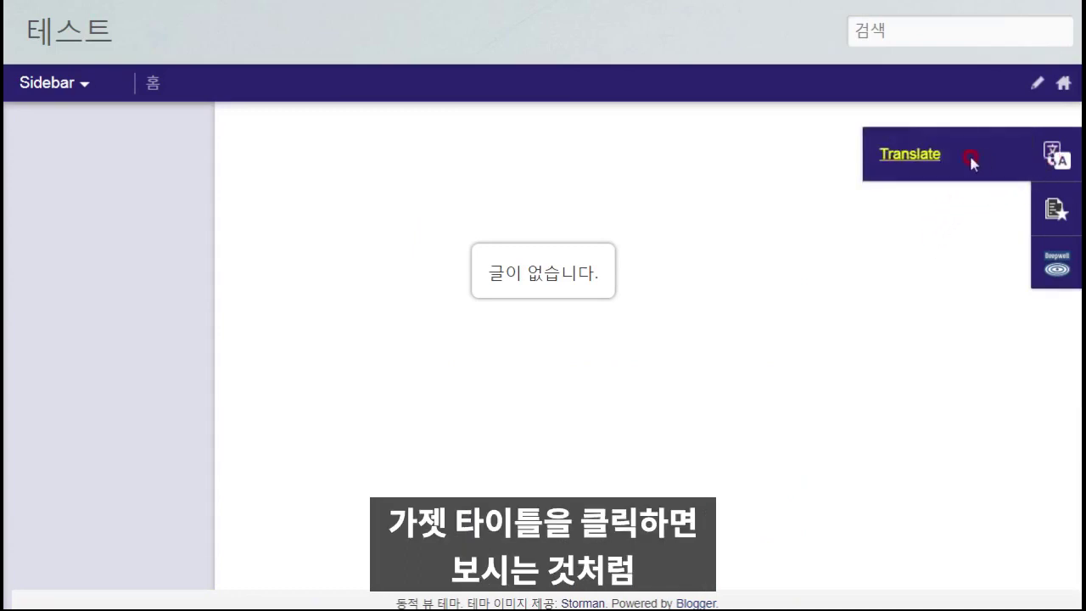
{"action": "left_click", "coordinate": [910, 156]}
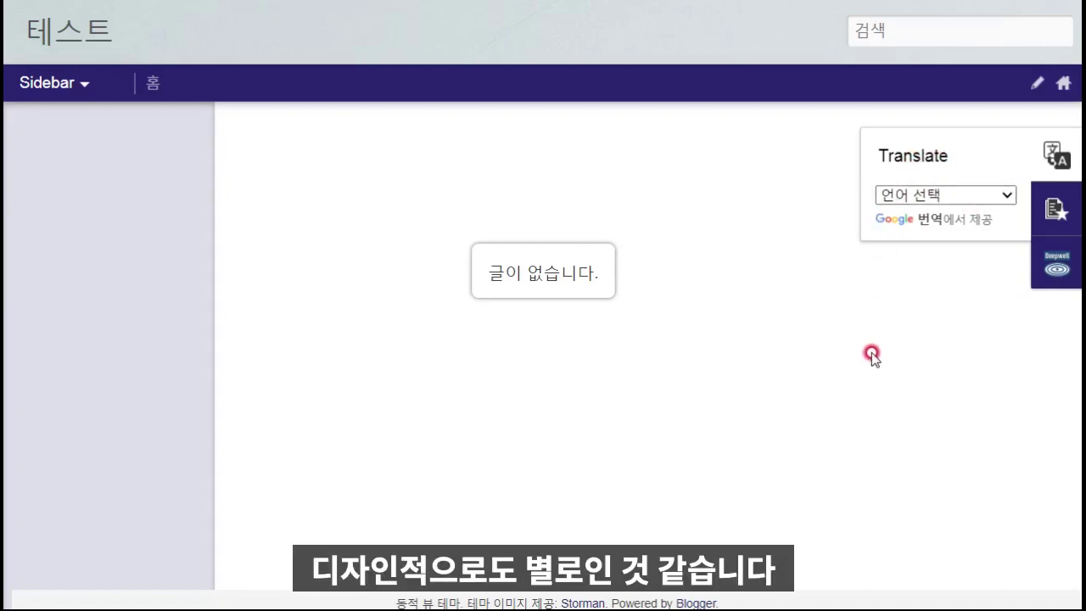
{"action": "left_click", "coordinate": [897, 313]}
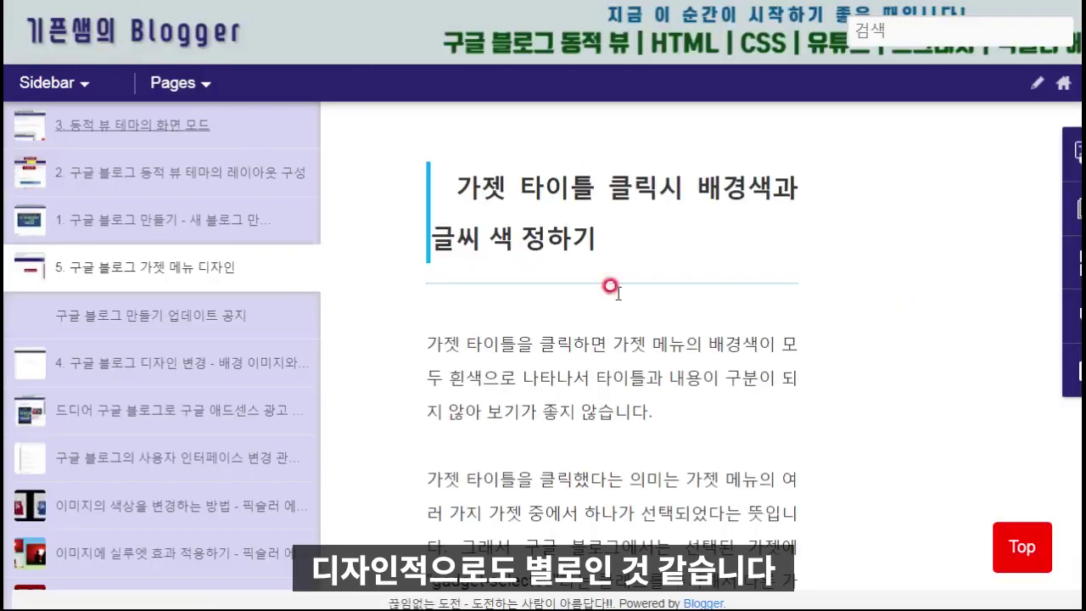
Preview the opened 카테고리 gadget on the reference blog and copy the post's .gadget-selected .gadget-container .gadget-title rule with background-color: #473ead; and color: white;
{"action": "mouse_move", "coordinate": [1051, 321]}
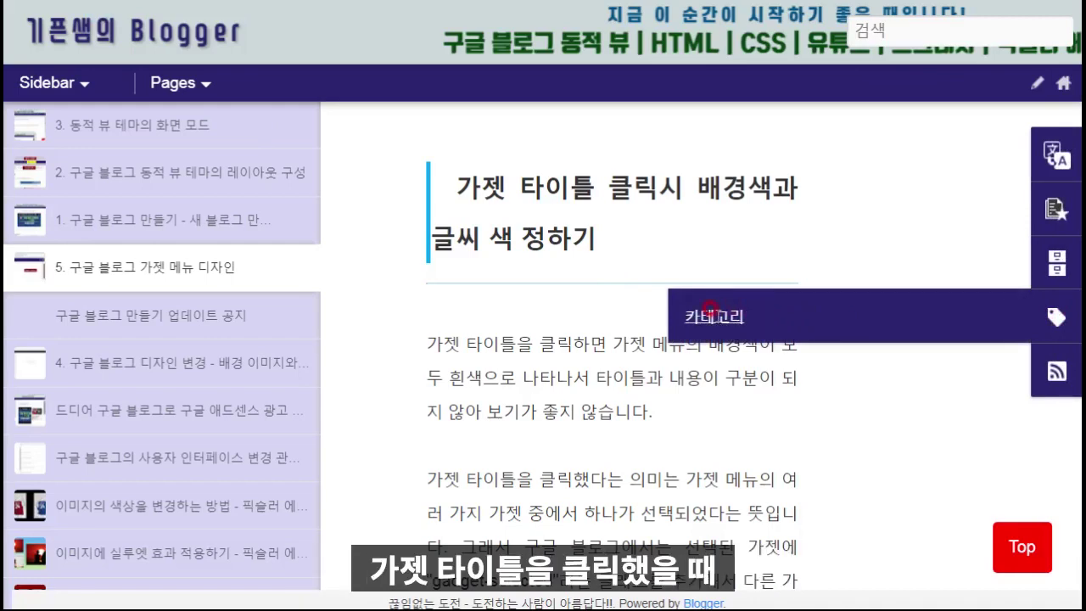
{"action": "left_click", "coordinate": [711, 313]}
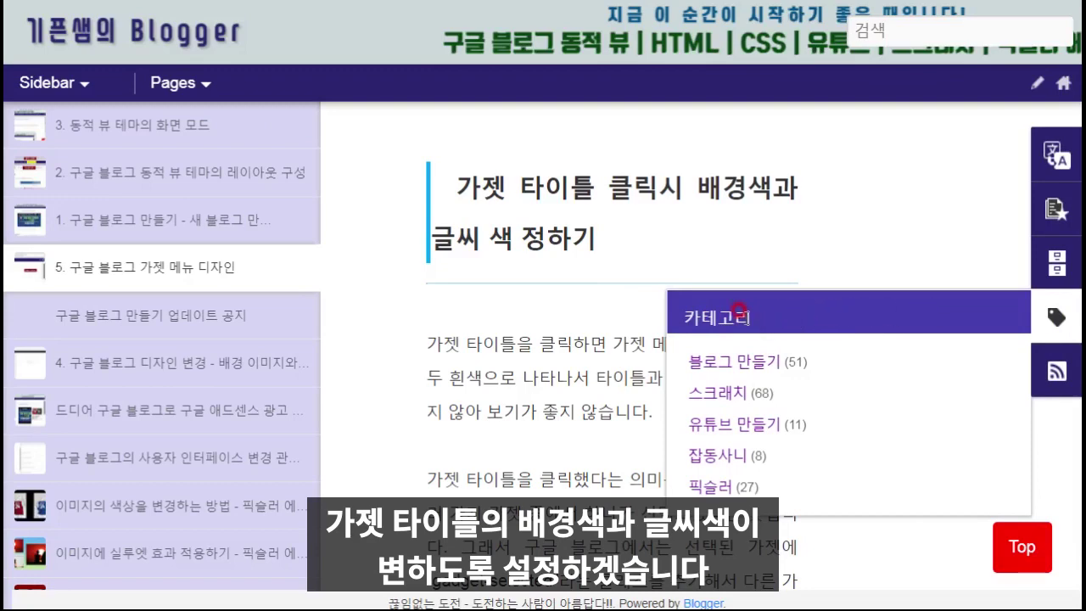
{"action": "scroll", "coordinate": [504, 97], "scroll_direction": "down", "scroll_amount": 5}
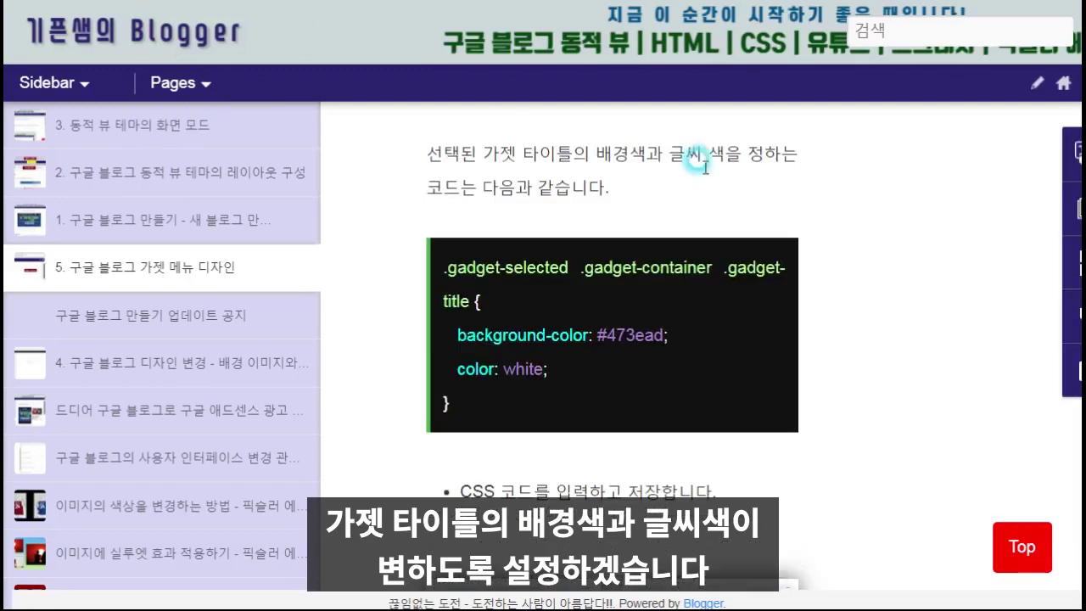
{"action": "left_click_drag", "start_coordinate": [458, 407], "coordinate": [413, 274]}
{"action": "key", "text": "ctrl+c"}
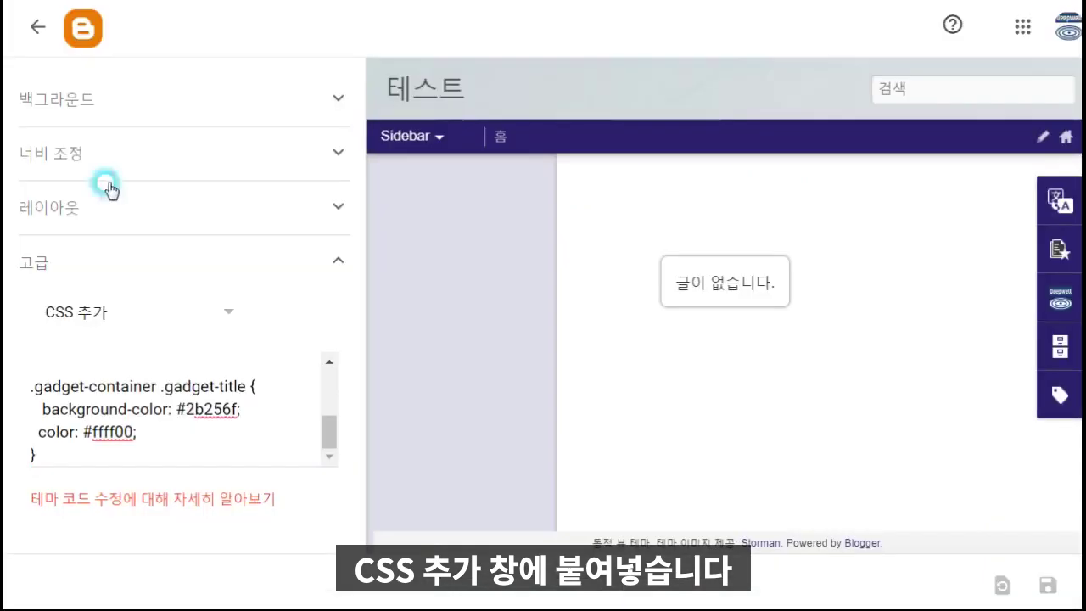
Add the copied .gadget-selected .gadget-container .gadget-title rule at the end of the custom CSS, separated by a blank line, and save the theme
{"action": "left_click", "coordinate": [188, 473]}
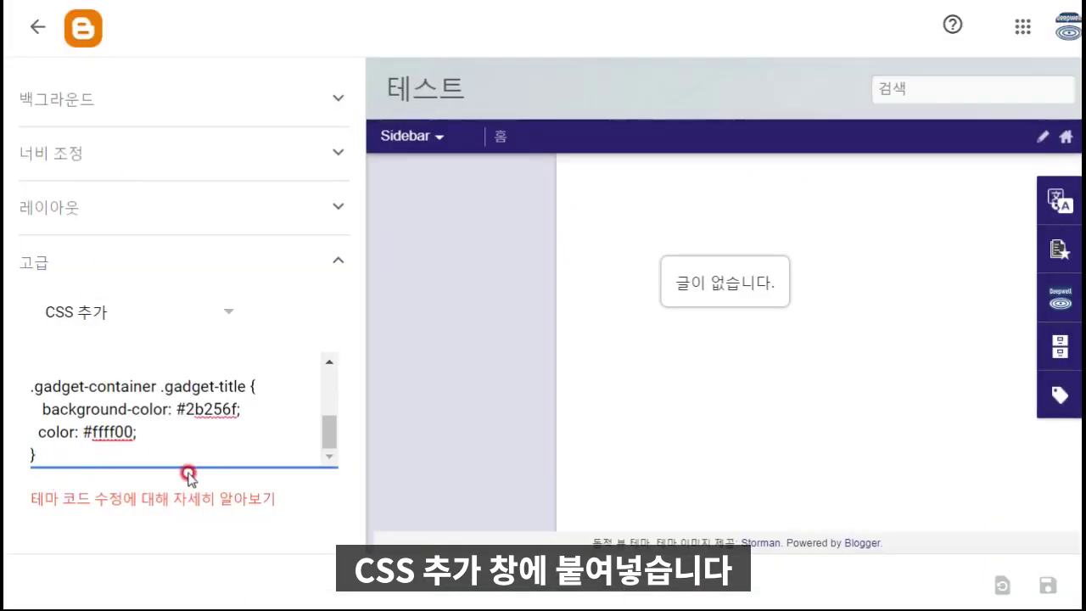
{"action": "key", "text": "Return"}
{"action": "key", "text": "Return"}
{"action": "key", "text": "ctrl+v"}
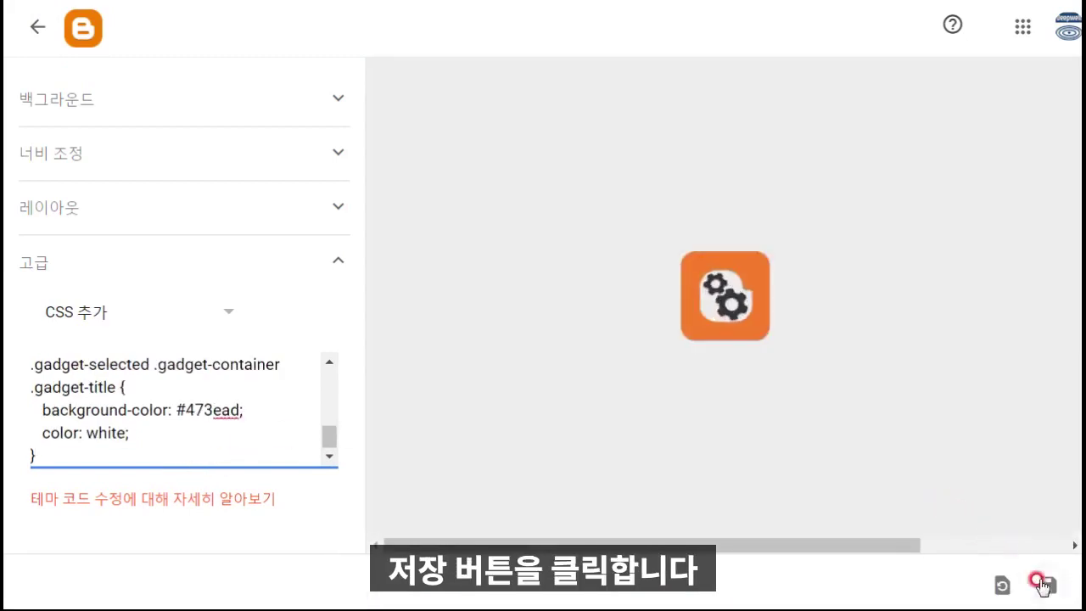
{"action": "left_click", "coordinate": [1042, 583]}
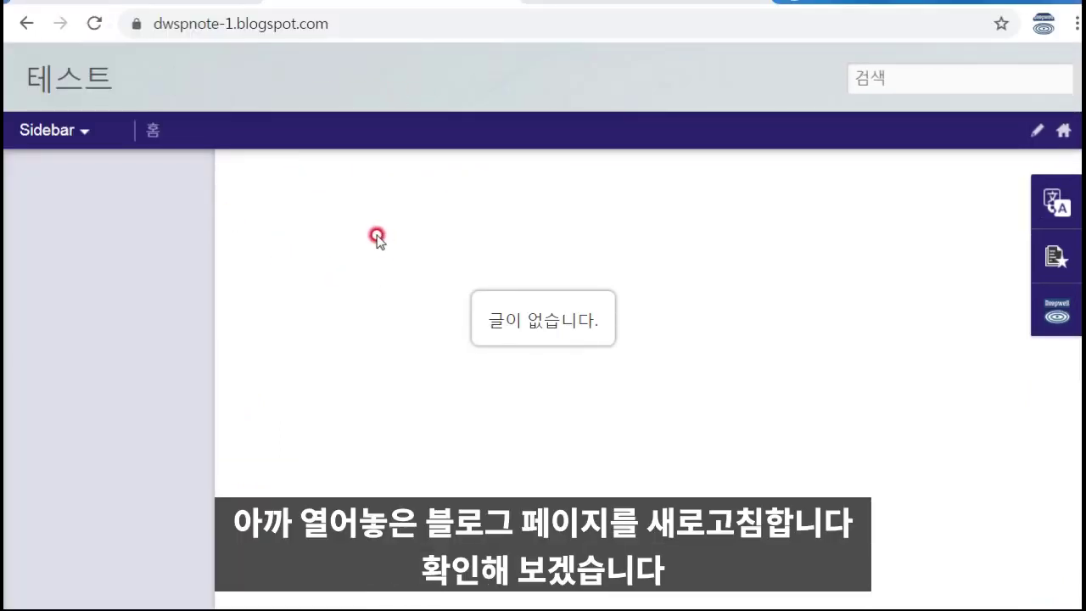
Reload the test blog page and open the Translate and 가장 많이 본 글 gadgets to examine their selected title colors
{"action": "left_click", "coordinate": [96, 22]}
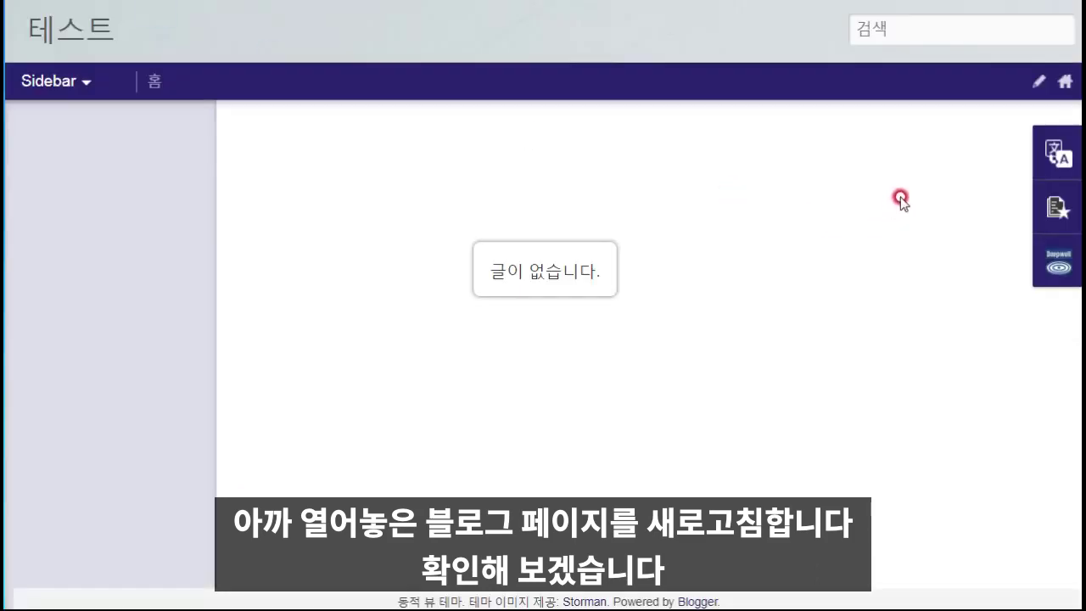
{"action": "mouse_move", "coordinate": [1057, 150]}
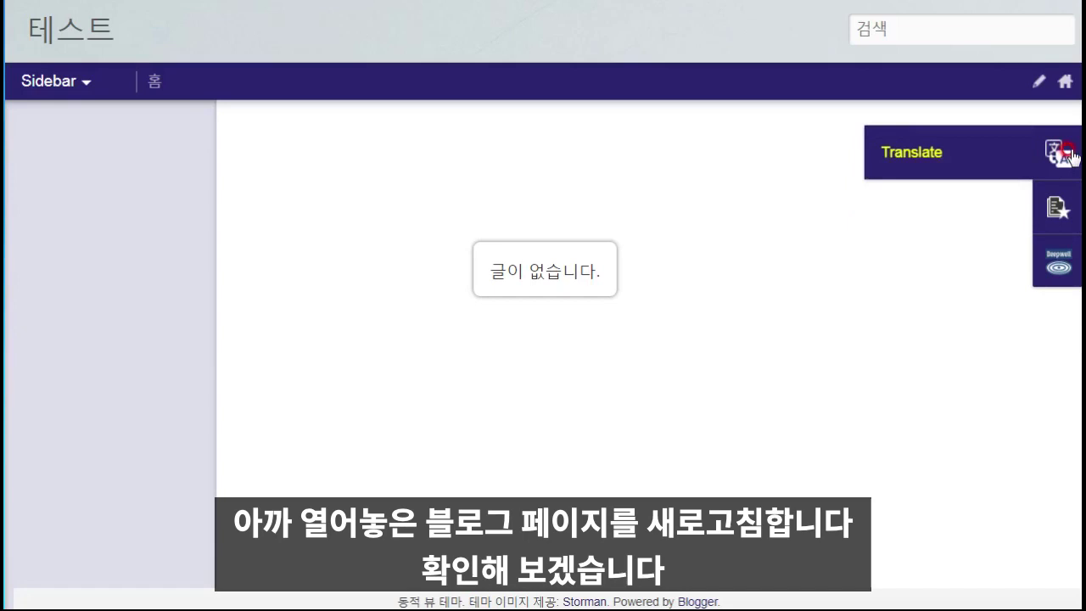
{"action": "left_click", "coordinate": [899, 153]}
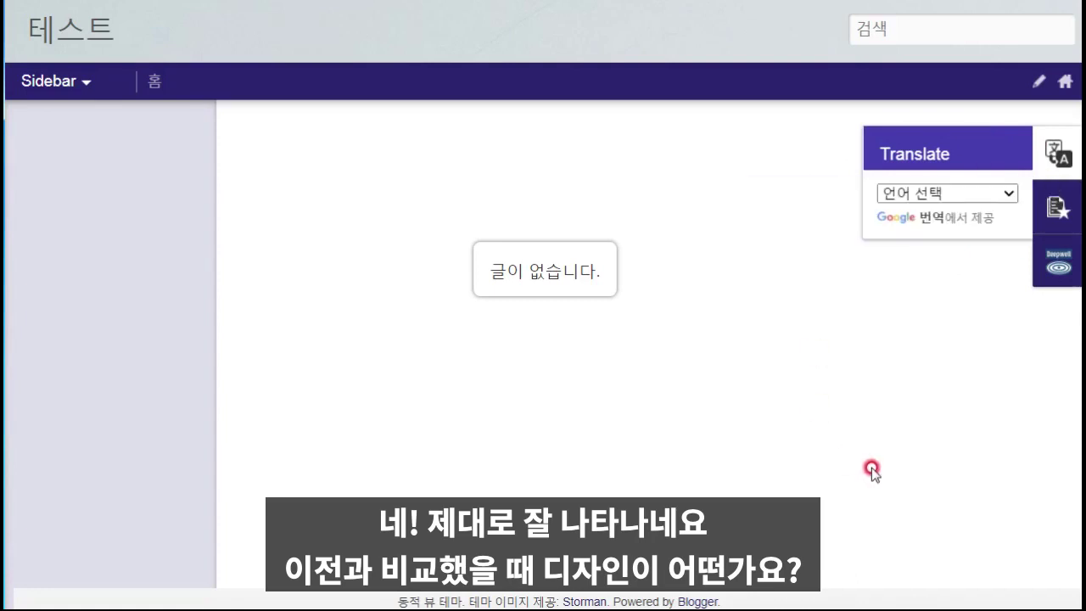
{"action": "mouse_move", "coordinate": [1057, 210]}
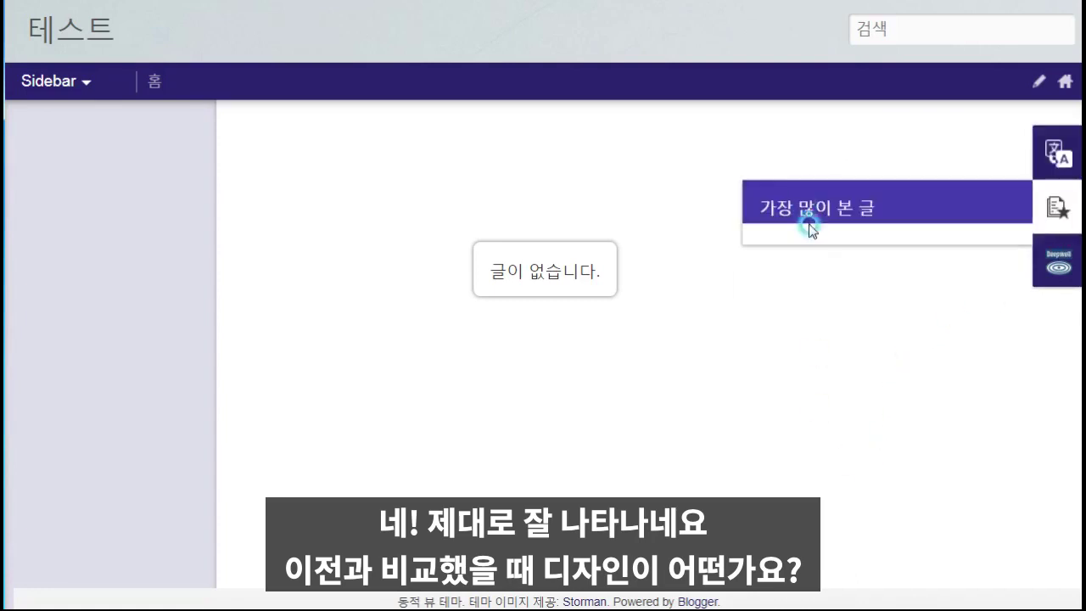
{"action": "mouse_move", "coordinate": [1042, 157]}
{"action": "left_click", "coordinate": [912, 151]}
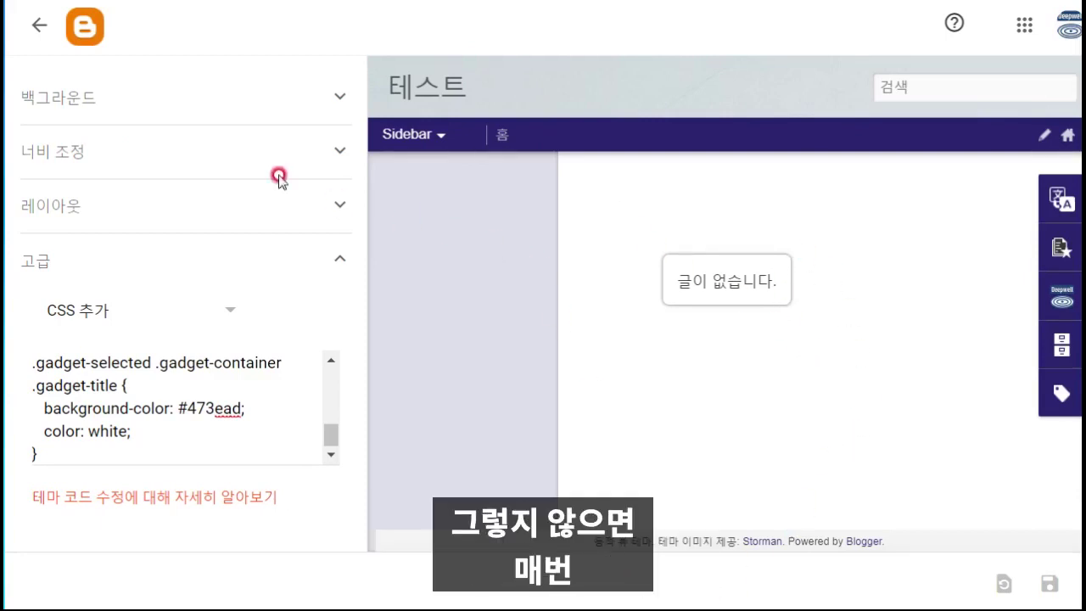
Return to the test blog page to check the Translate gadget once more and collapse it
{"action": "left_click", "coordinate": [40, 25]}
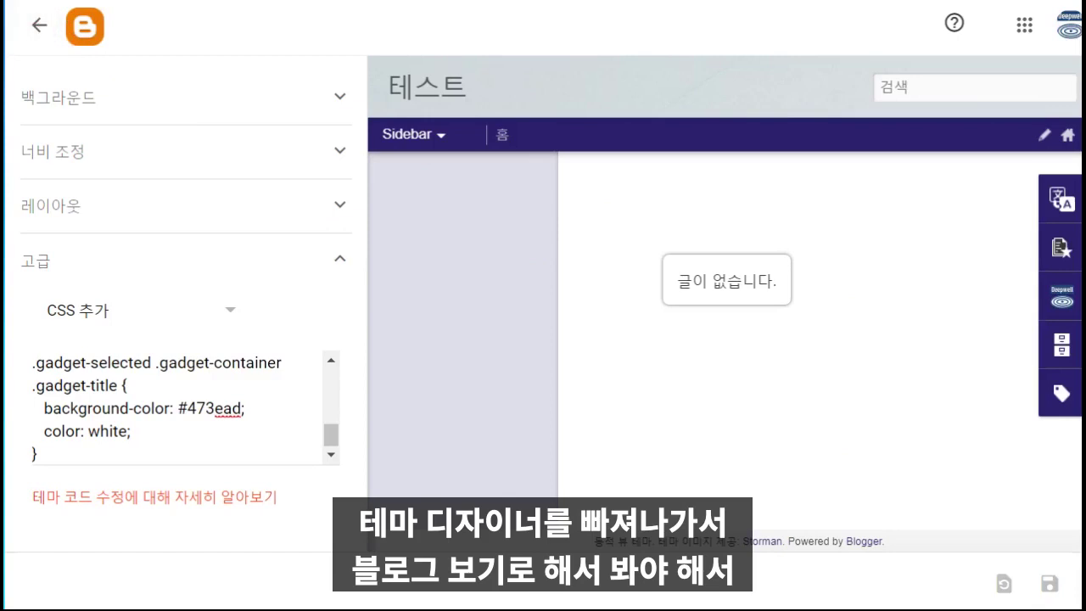
{"action": "mouse_move", "coordinate": [91, 607]}
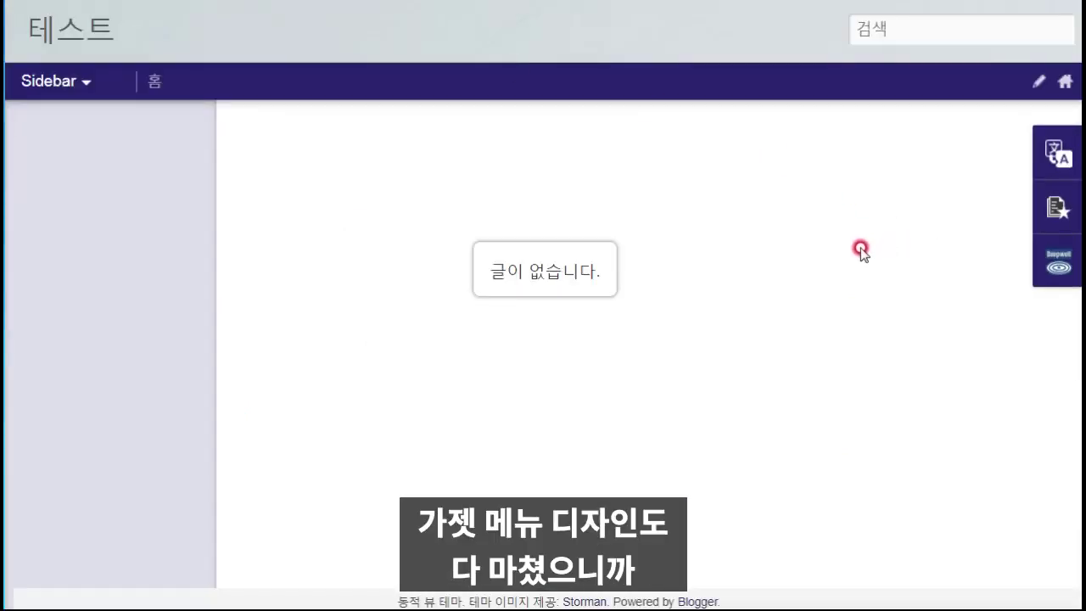
{"action": "left_click", "coordinate": [1055, 153]}
{"action": "left_click", "coordinate": [969, 315]}
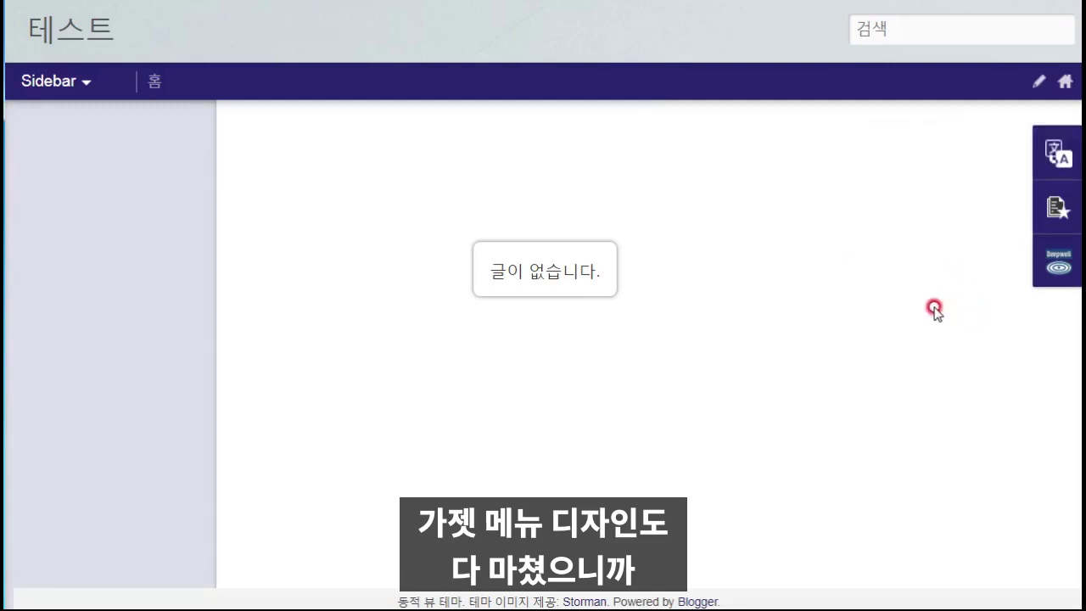